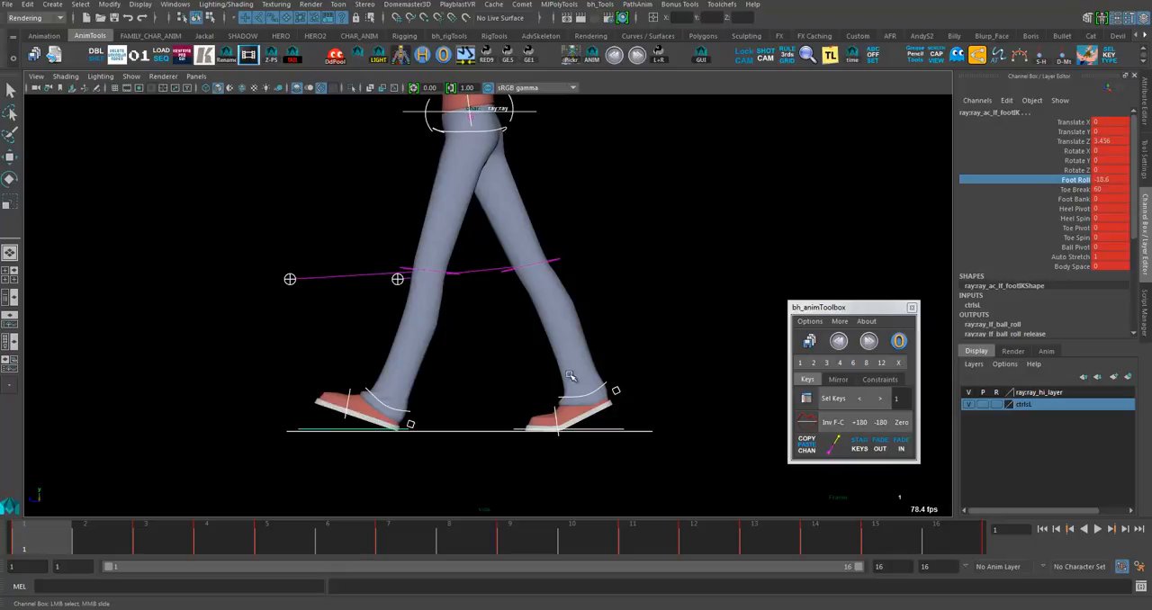
- Try raising the left foot's Foot Roll to about 32.3 at frame 1, and undo the change
mouse_move(637, 345)
middle_down()
mouse_move(581, 358)
mouse_move(714, 341)
mouse_move(586, 360)
mouse_move(594, 327)
mouse_move(583, 328)
mouse_move(681, 315)
mouse_move(660, 316)
mouse_move(530, 347)
mouse_move(650, 320)
mouse_move(558, 352)
mouse_move(629, 340)
middle_up()
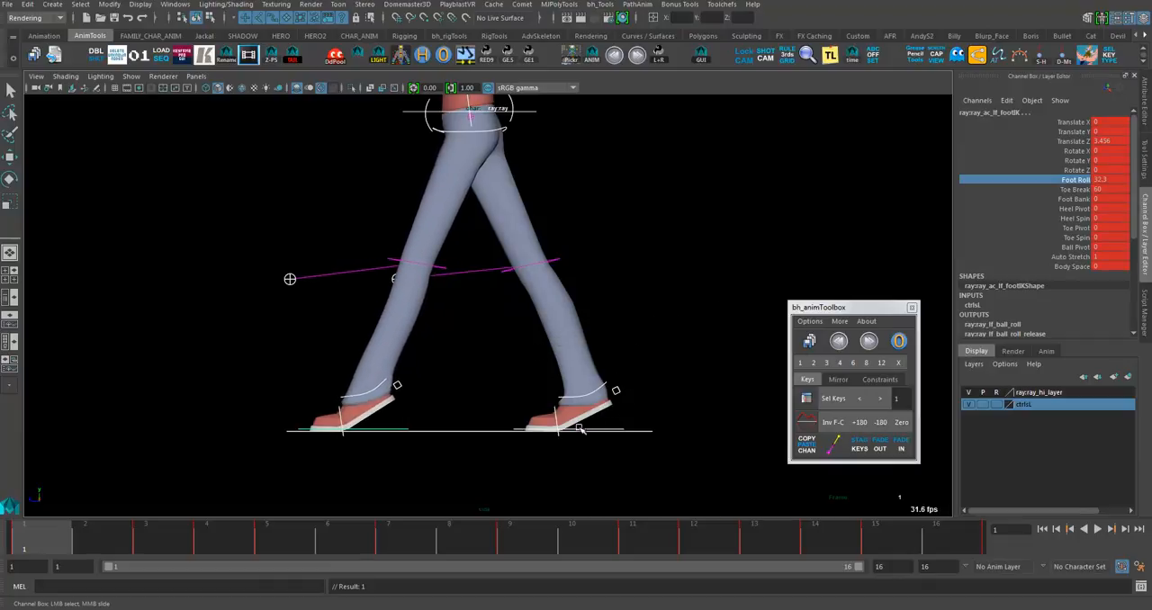
key(ctrl+z)
key(ctrl+z)
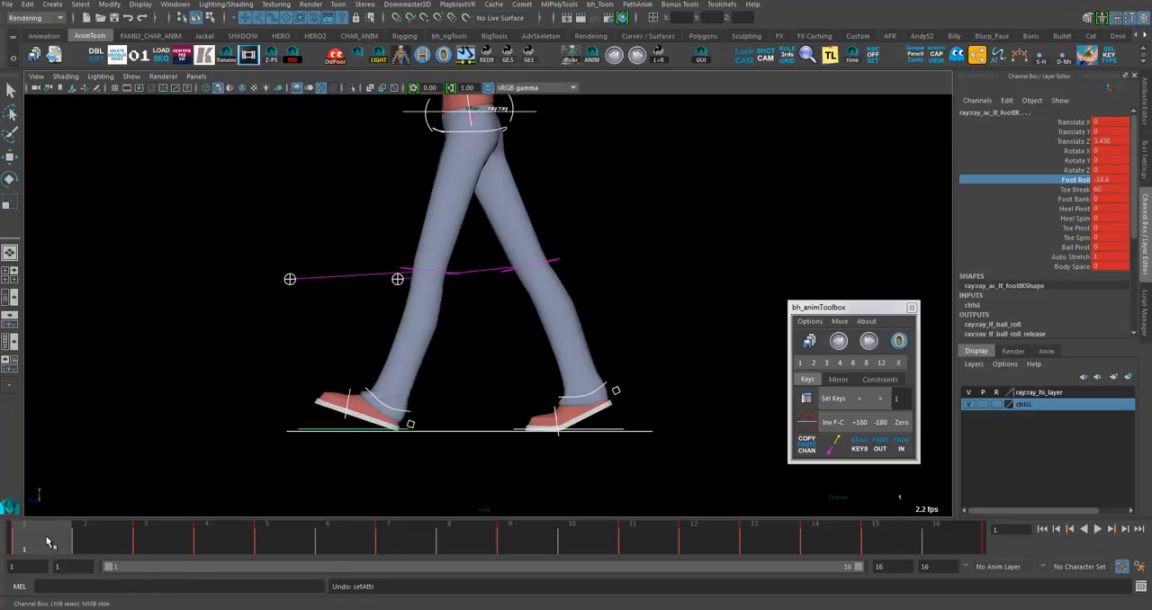
- Examine the left foot's contact pose at frame 1 and its motion through frame 9 with its control selected
mouse_move(48, 540)
mouse_down()
mouse_move(174, 546)
mouse_move(31, 551)
mouse_move(430, 559)
mouse_move(40, 544)
mouse_up()
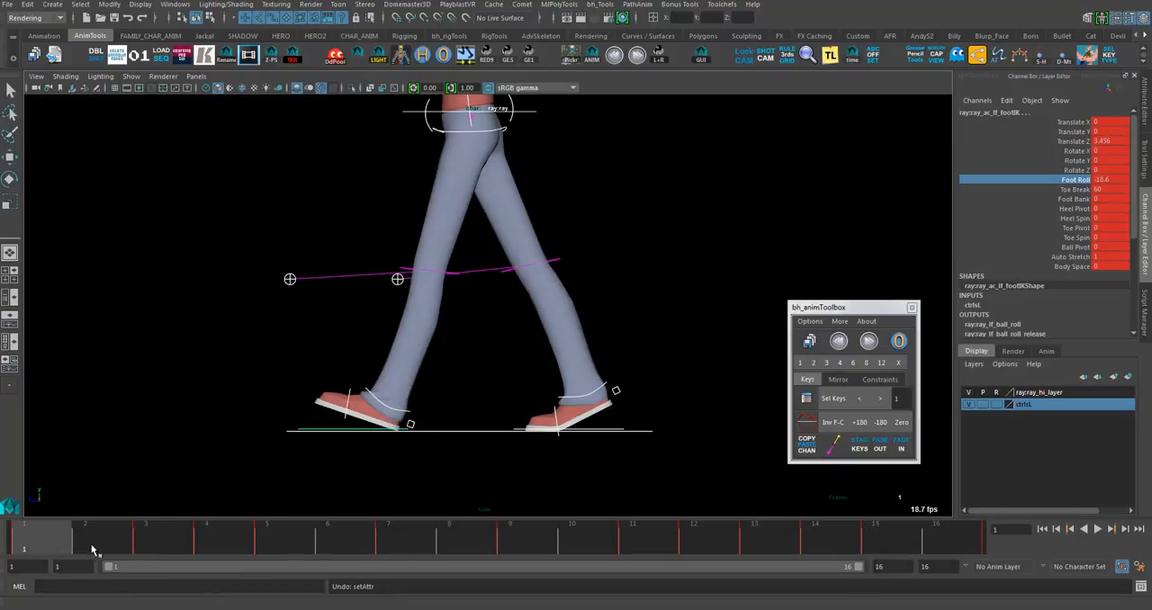
drag(79, 549, 45, 546)
mouse_move(51, 538)
mouse_down()
mouse_move(188, 547)
mouse_move(47, 546)
mouse_move(93, 534)
mouse_move(160, 540)
mouse_move(49, 546)
mouse_up()
click(195, 511)
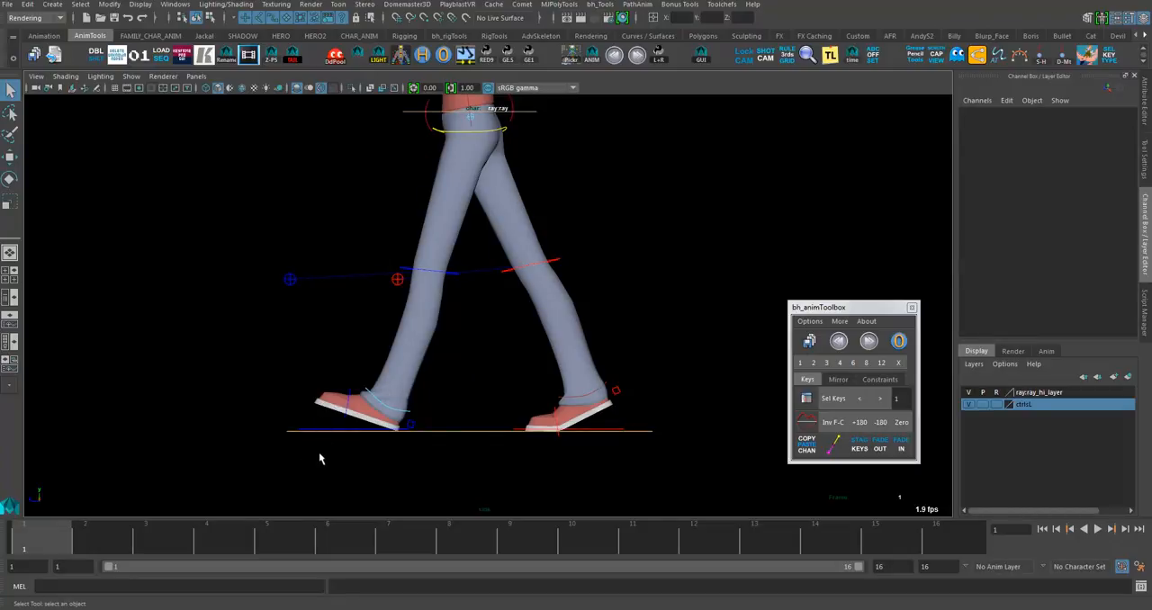
drag(316, 421, 307, 470)
drag(85, 547, 512, 552)
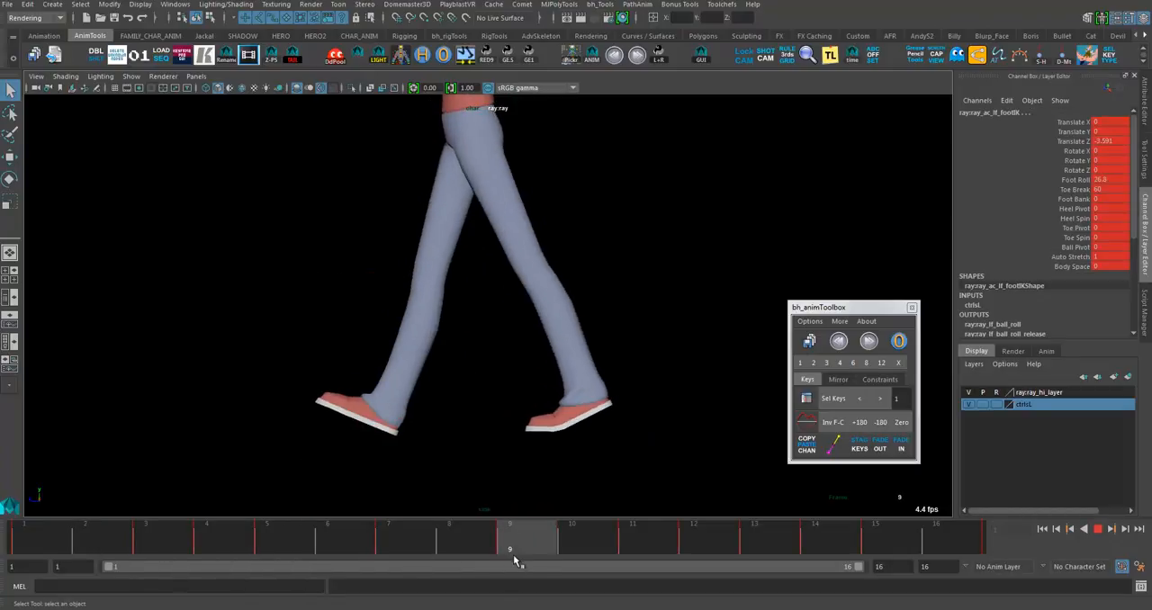
- Play the walk and examine the right foot's pose from frame 9 to frame 11 with its control selected
click(302, 389)
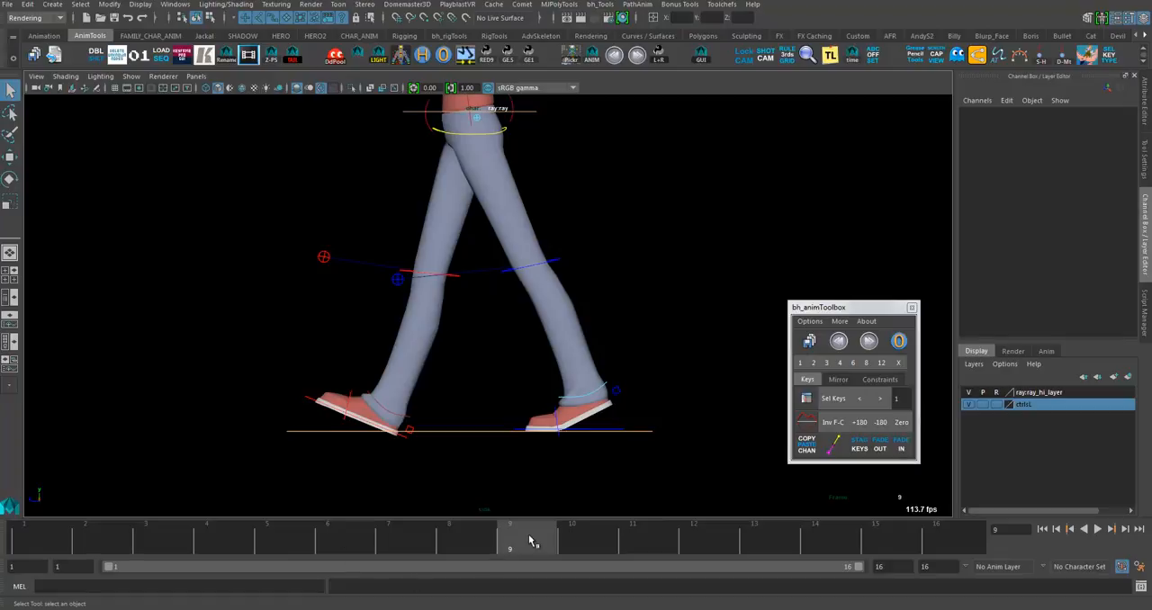
key(alt+v)
drag(608, 551, 490, 540)
drag(306, 389, 296, 424)
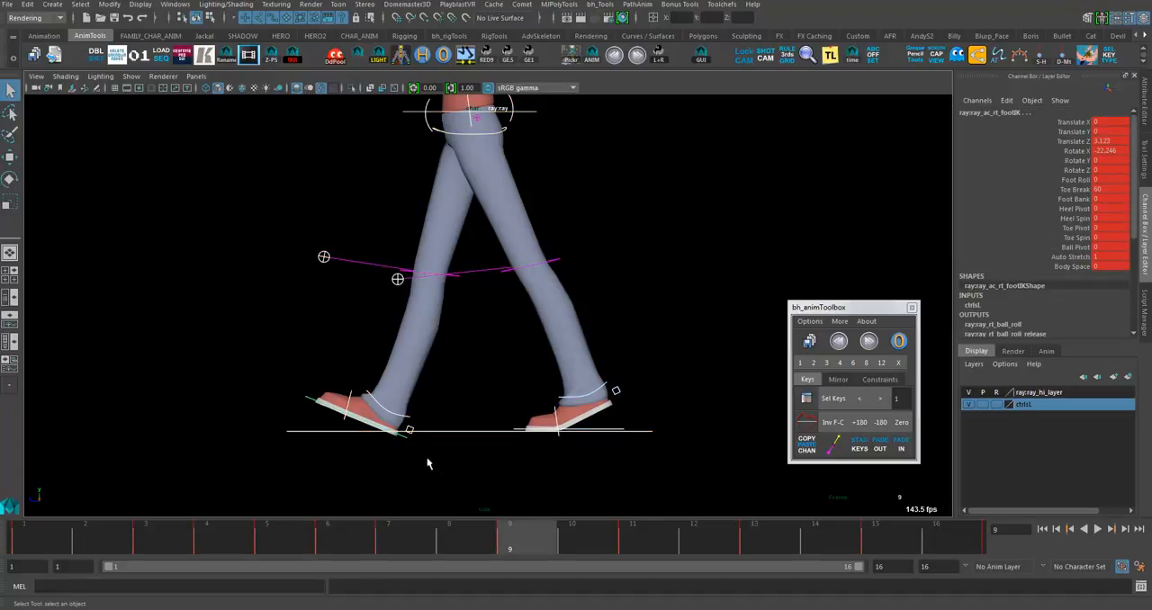
drag(532, 544, 650, 554)
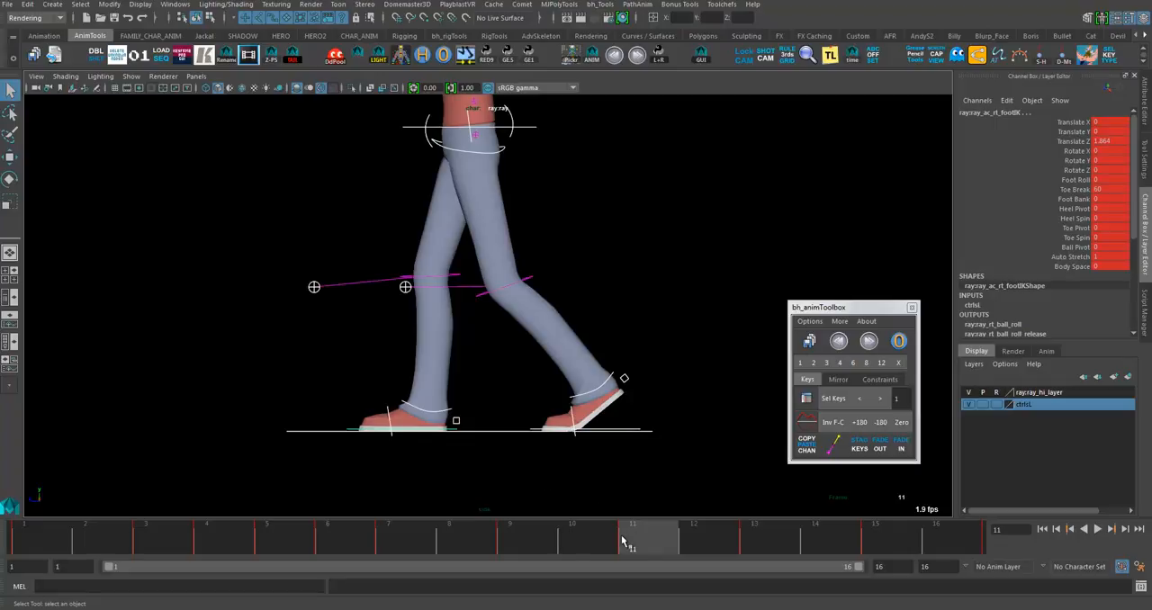
- Review the left foot's contact from frame 1 and play the cycle through to its end
key(alt+shift+v)
drag(312, 453, 326, 423)
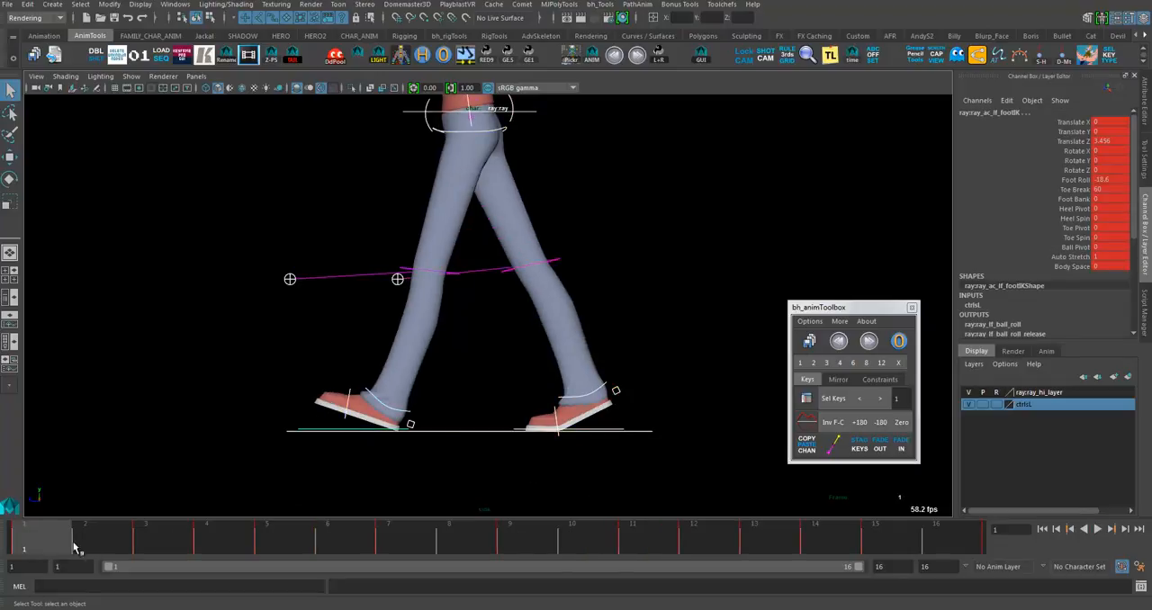
drag(75, 547, 171, 550)
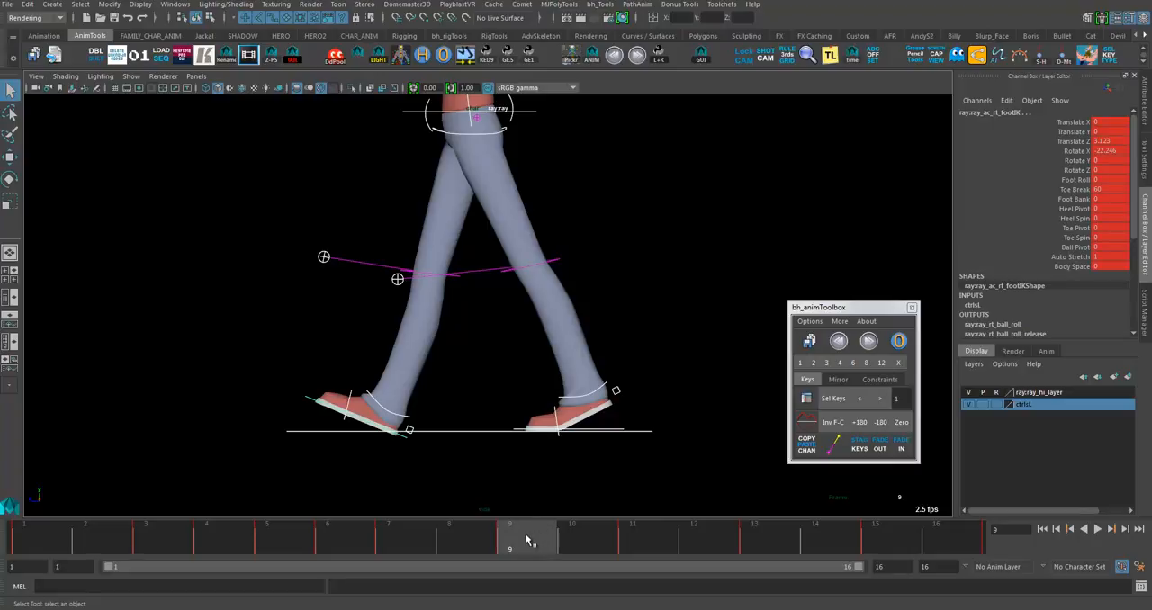
key(alt+v)
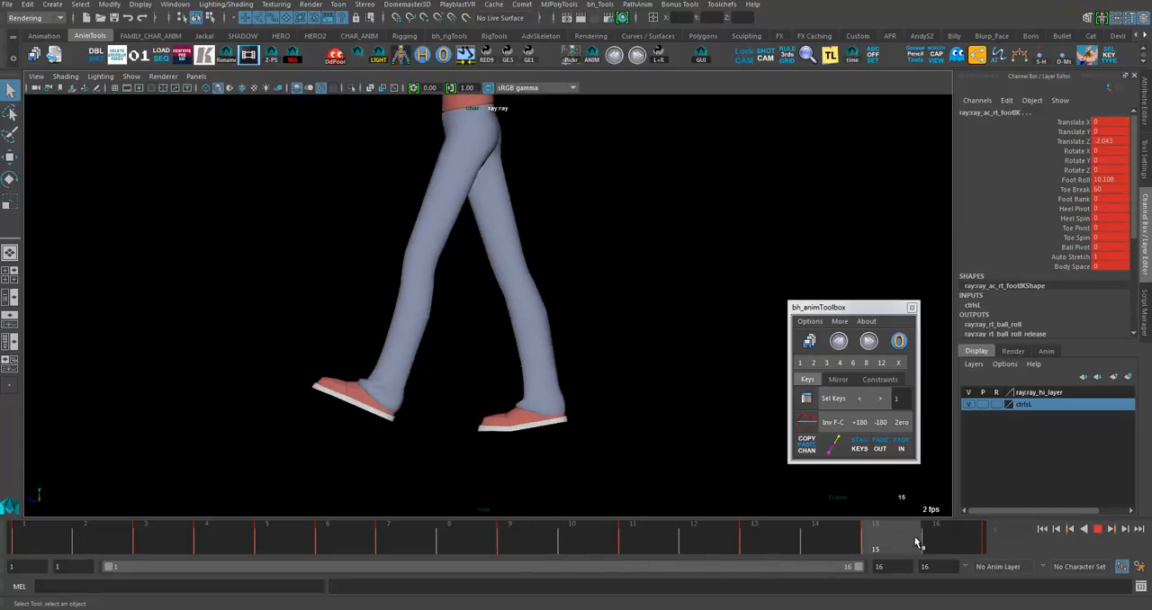
key(alt+v)
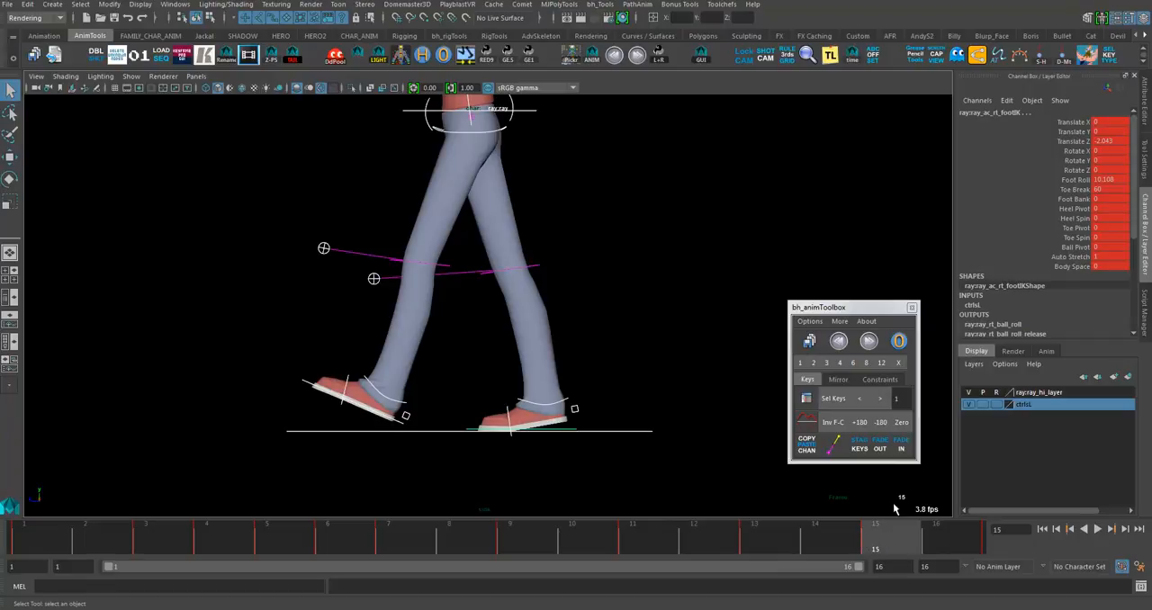
- Extend the end of the playback range to frame 17
double_click(927, 566)
text(17)
key(Return)
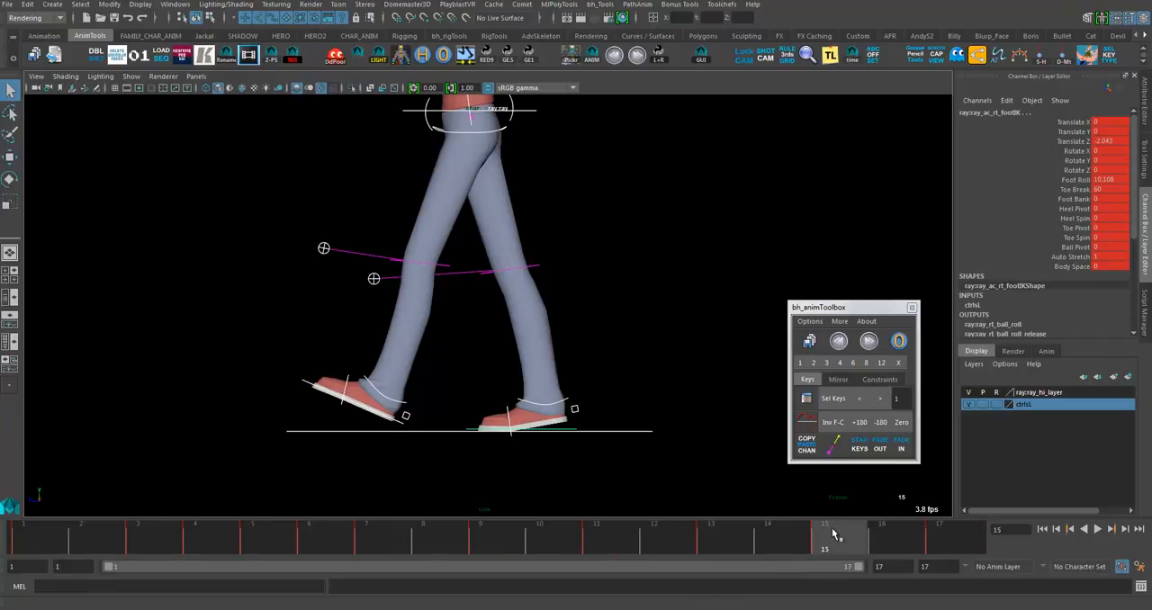
- Compare the left foot's pose and channel values at frames 15, 16 and 17 with frame 1
drag(867, 540, 994, 549)
click(61, 541)
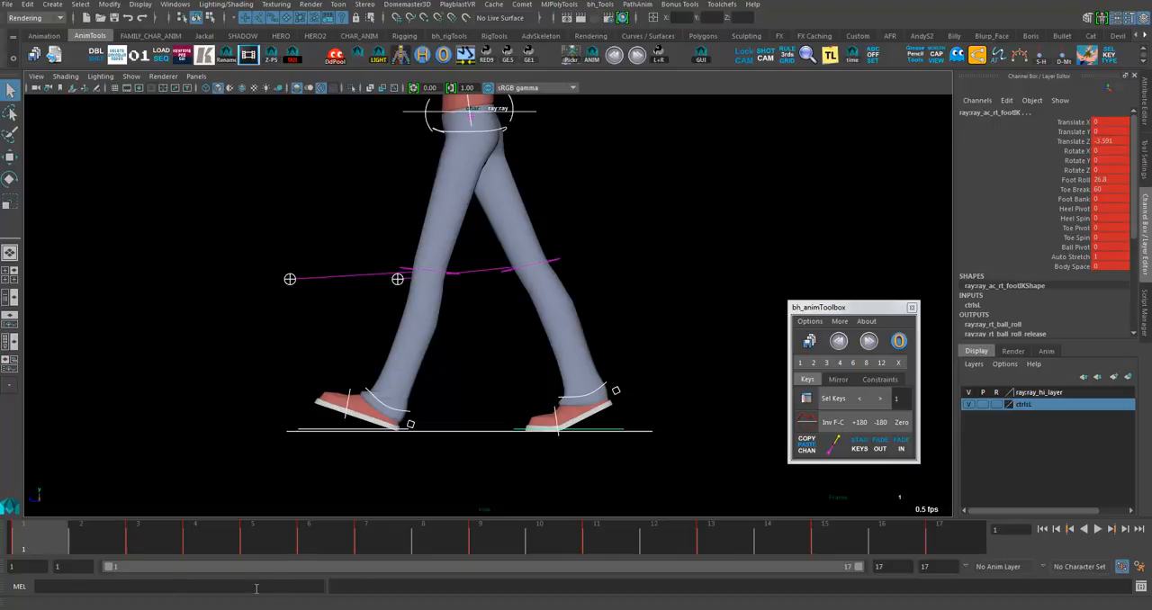
click(959, 546)
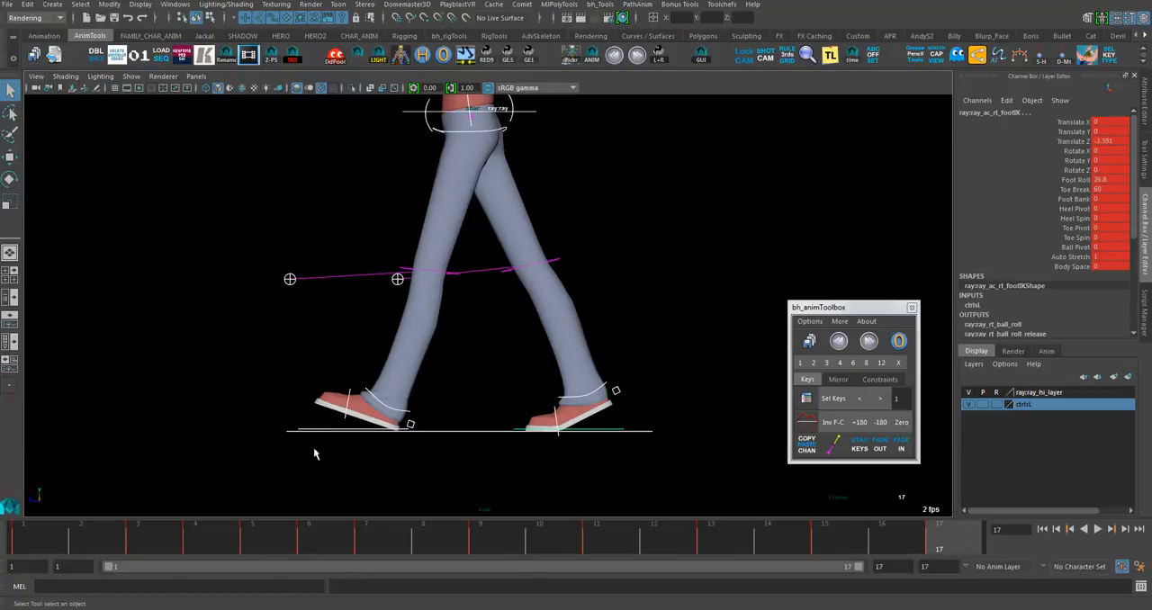
click(311, 432)
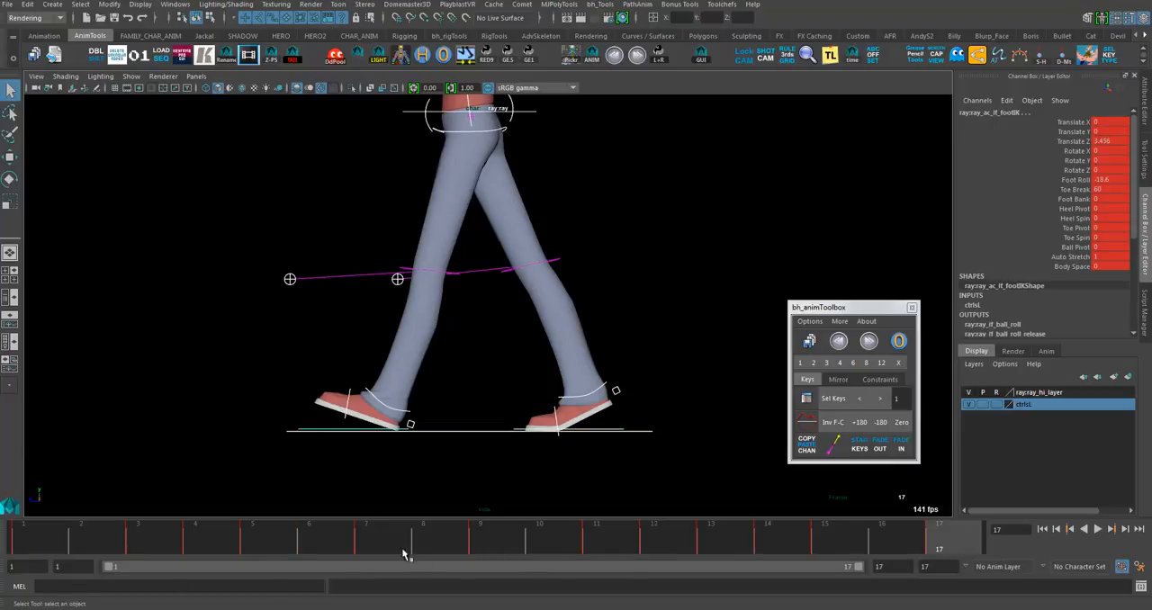
click(835, 542)
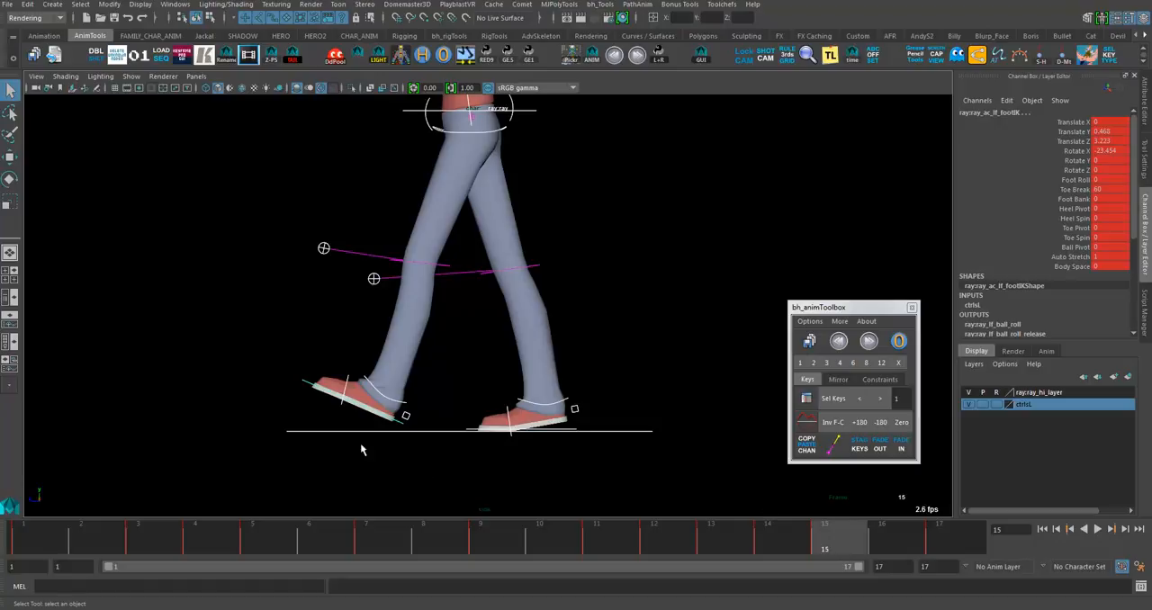
click(909, 548)
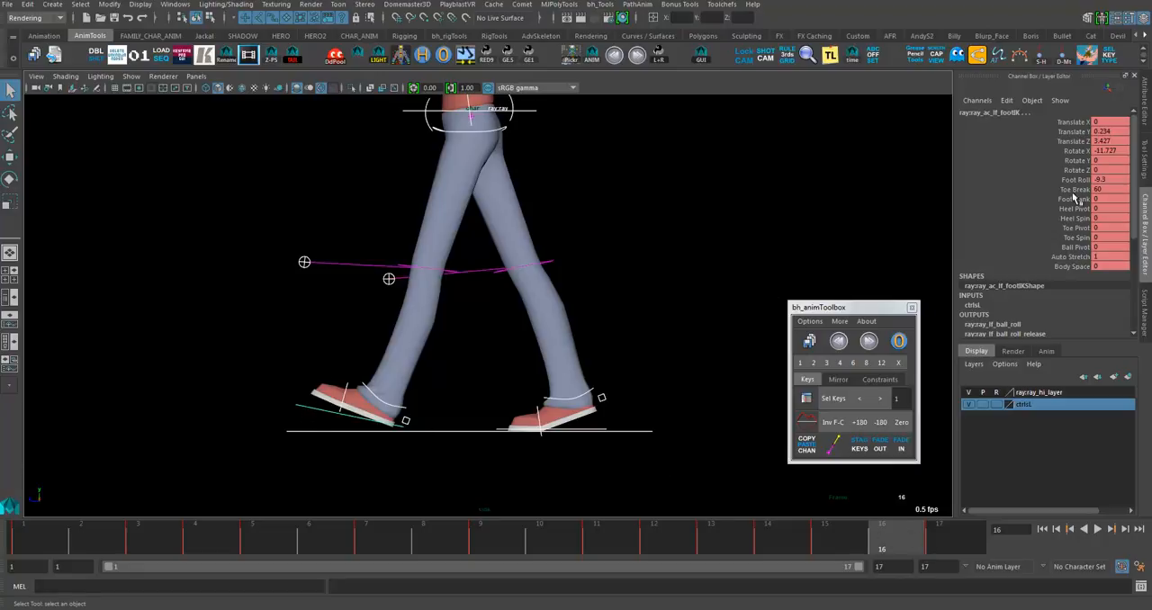
click(940, 535)
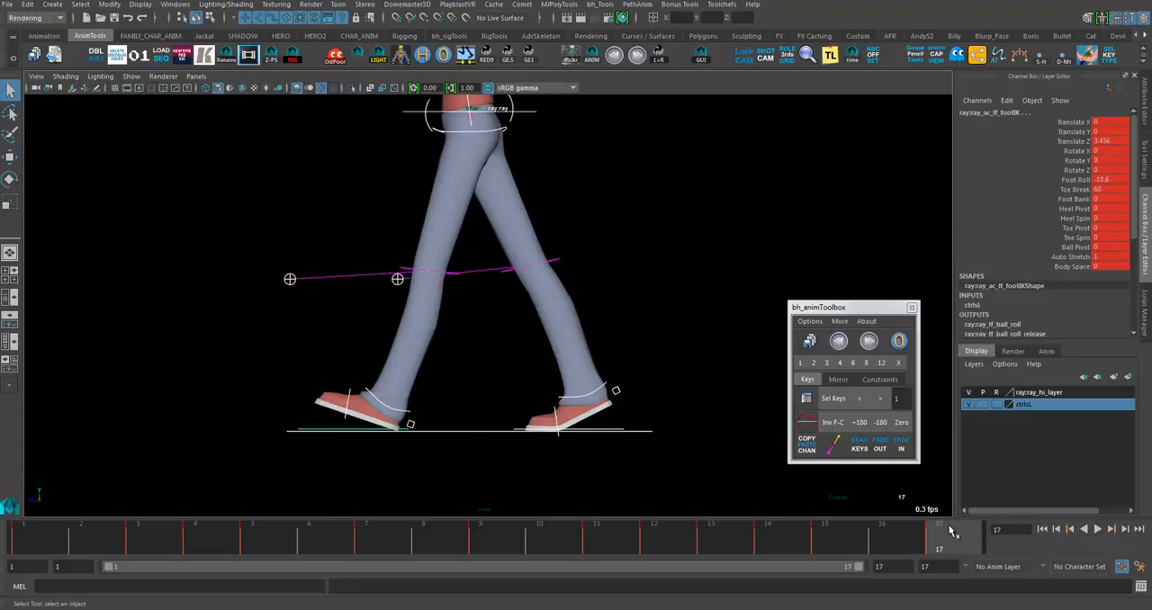
mouse_move(945, 533)
mouse_down()
mouse_move(818, 533)
mouse_move(954, 536)
mouse_move(807, 537)
mouse_move(941, 536)
mouse_up()
click(15, 544)
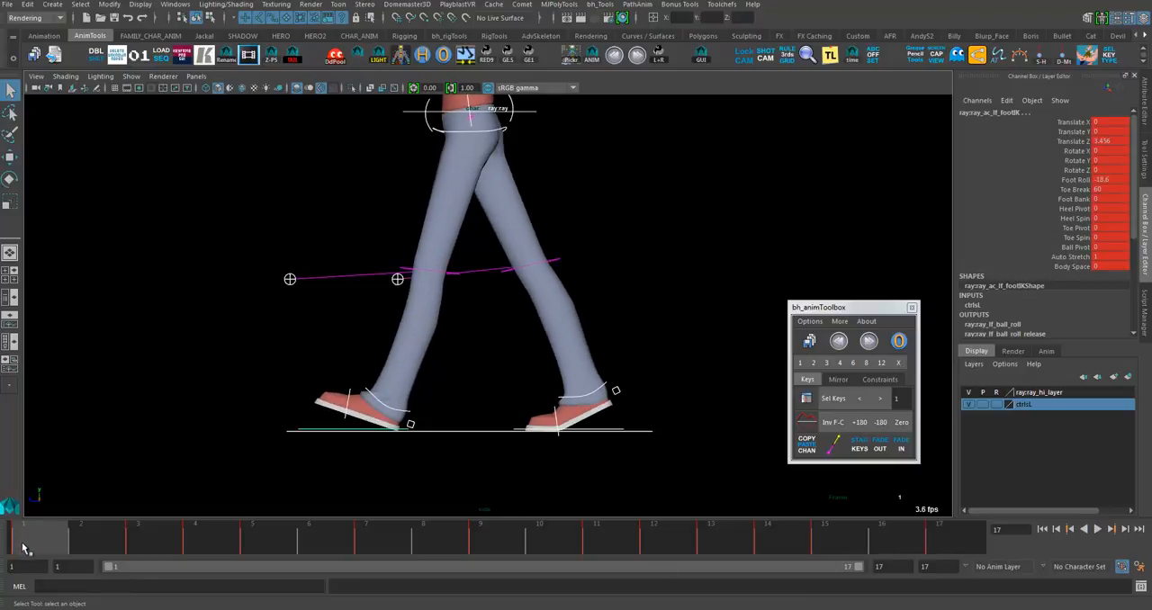
- Review the left foot's motion from frame 2 through the cycle and return to the first frame
drag(46, 543, 106, 559)
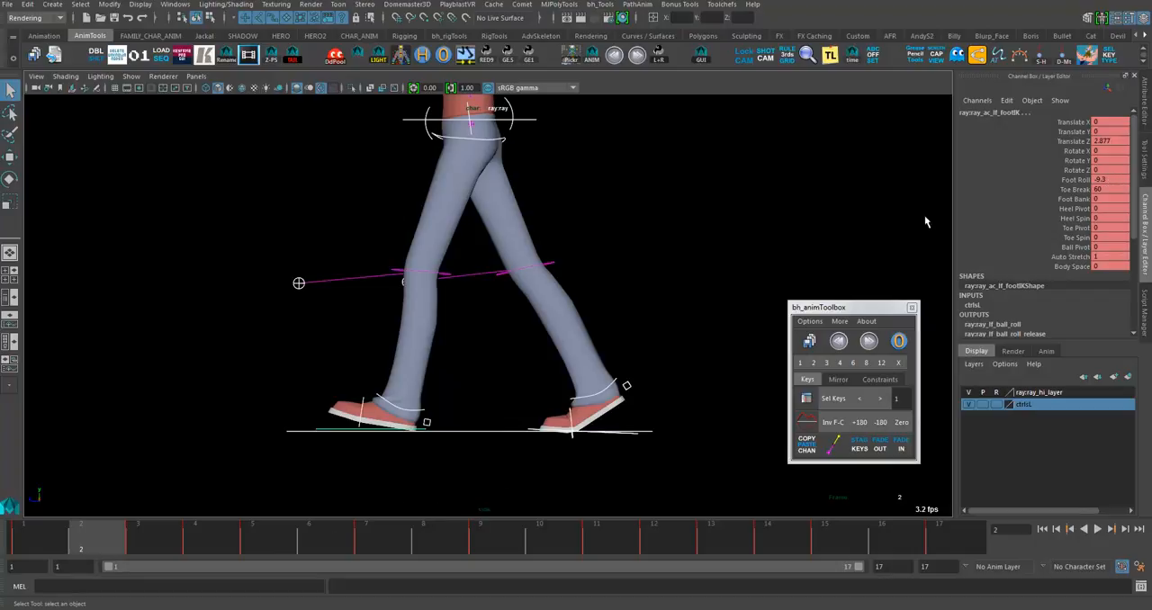
drag(115, 543, 713, 551)
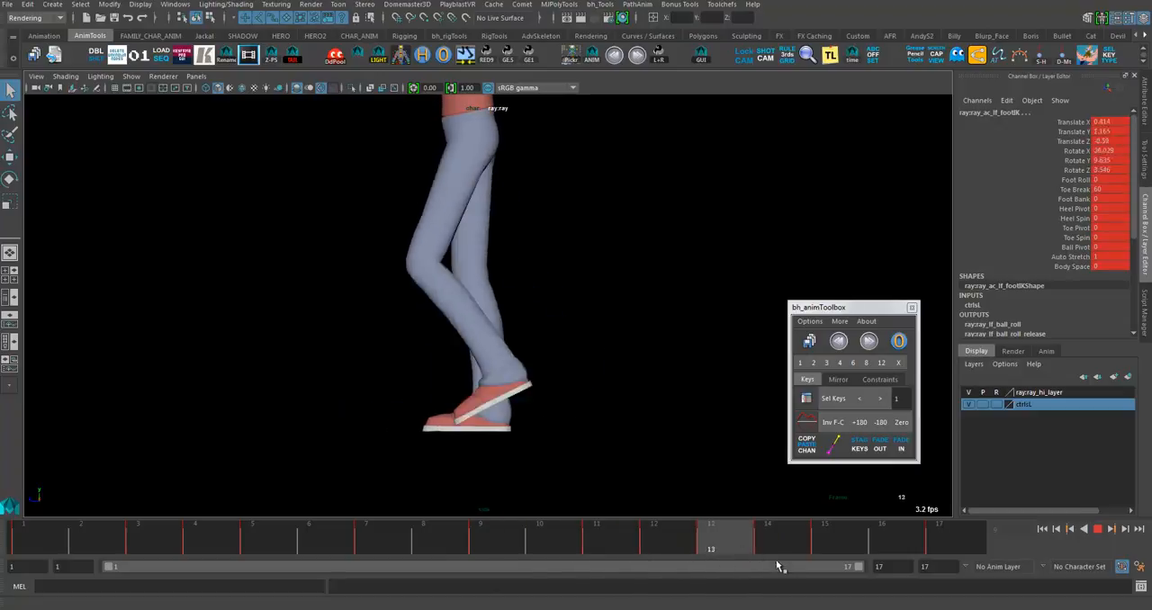
drag(779, 566, 513, 544)
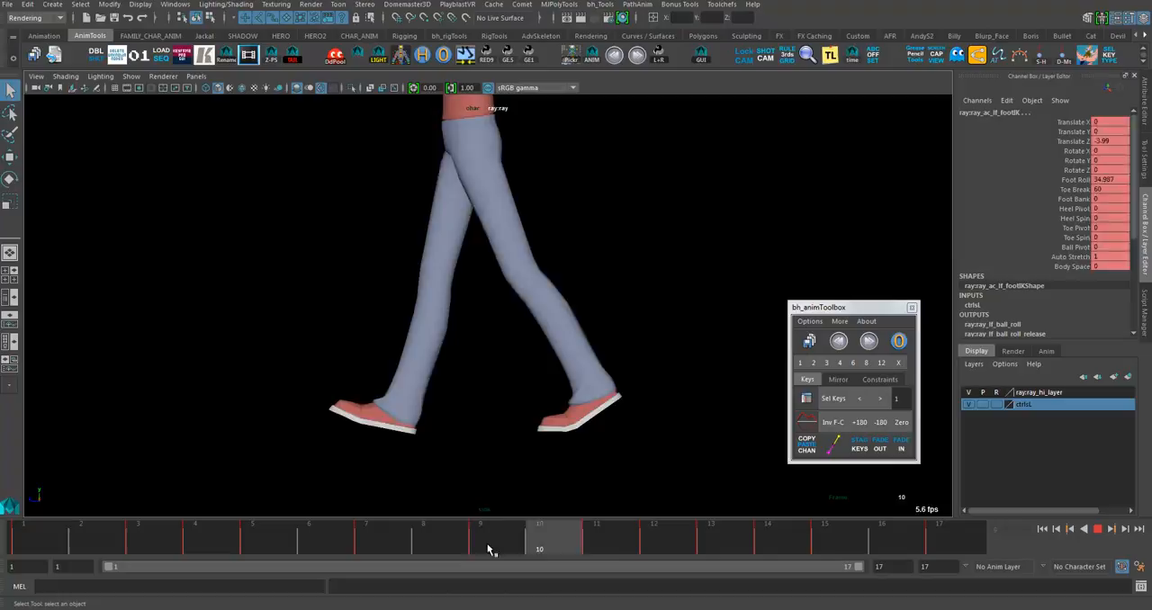
key(alt+shift+v)
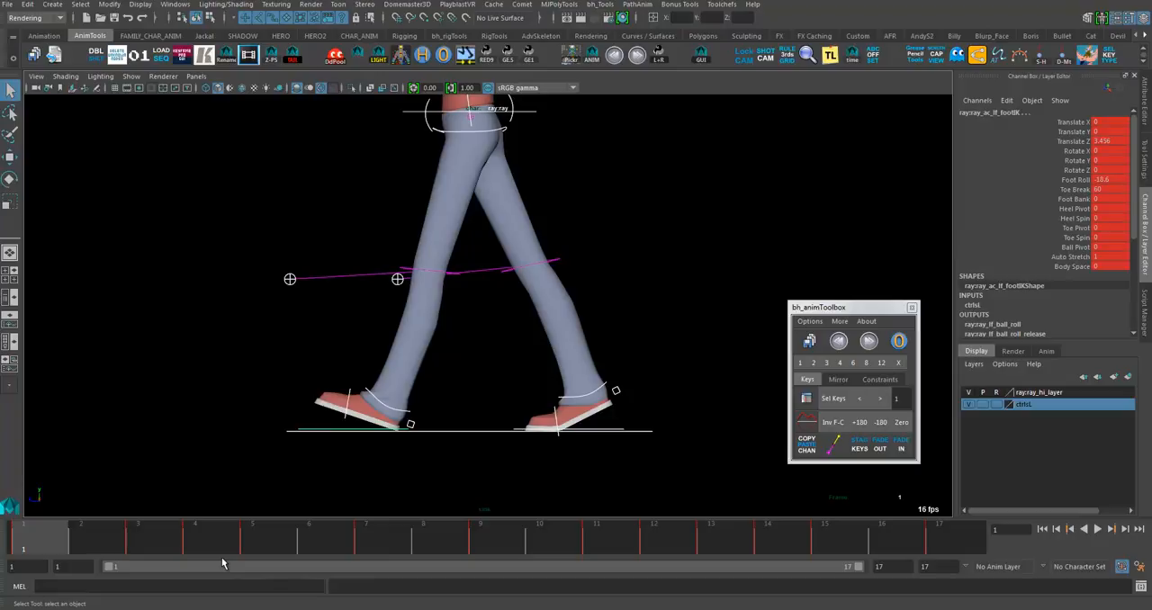
- Make ray:ray_hi_layer selectable, select the leg and shoe meshes, and open the bhGhost tool
click(562, 328)
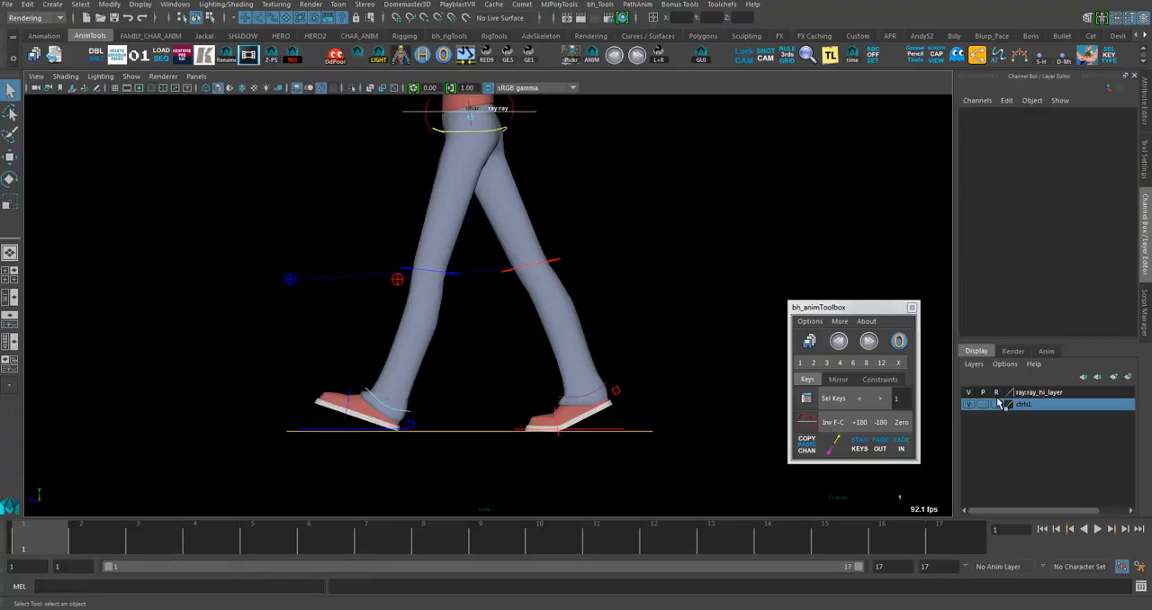
click(840, 321)
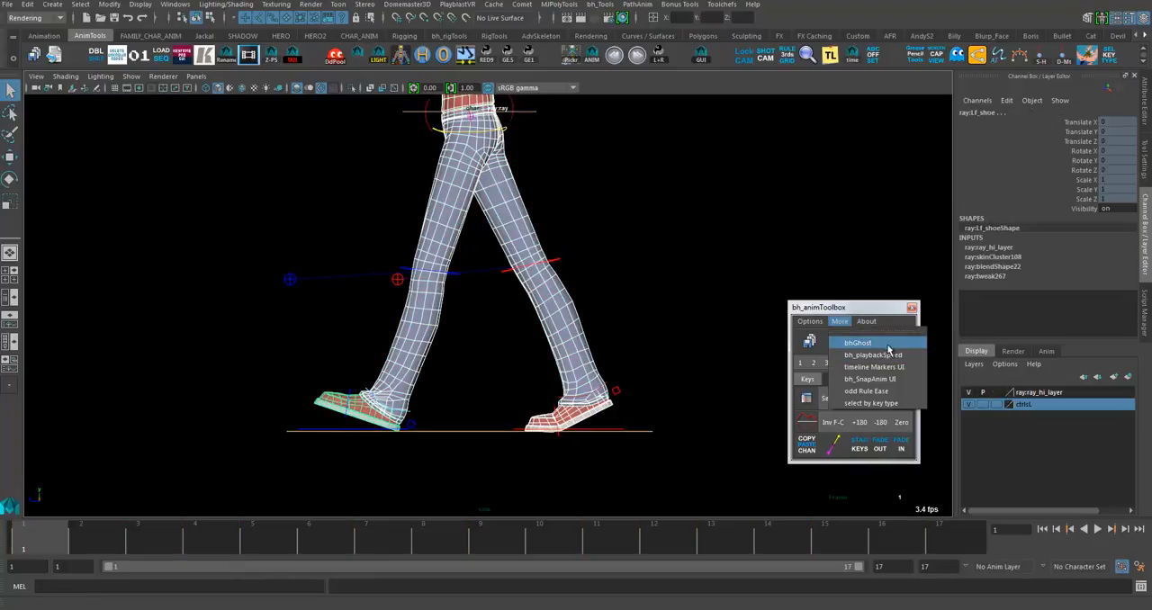
click(888, 344)
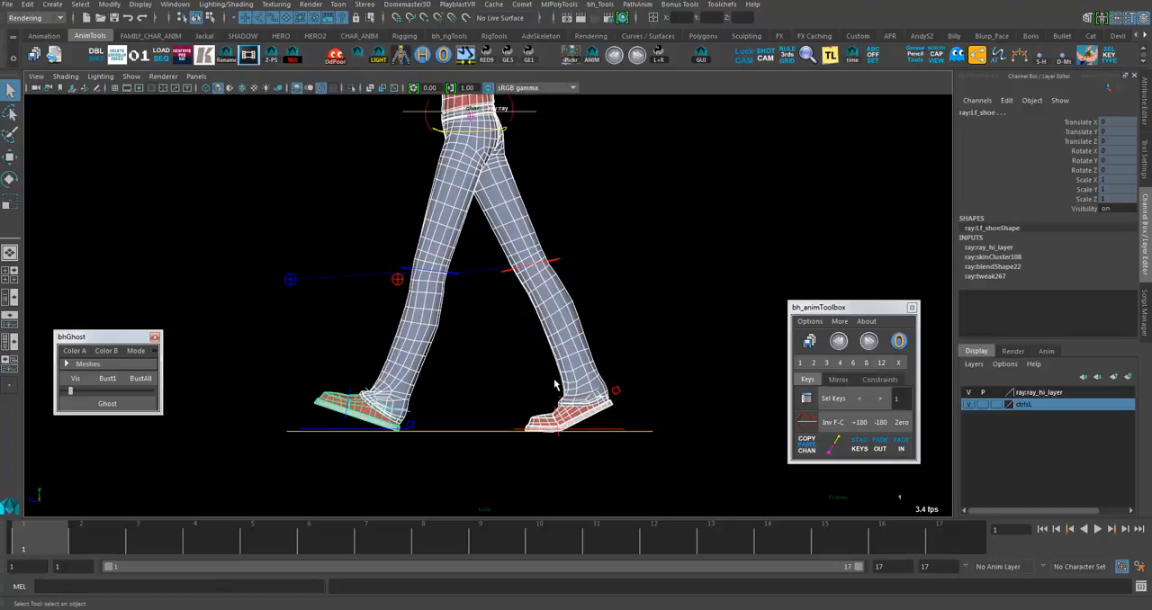
- Set ray:ray_hi_layer back to reference display and create a ghost outline of the legs at frame 1
click(997, 393)
click(996, 393)
click(365, 473)
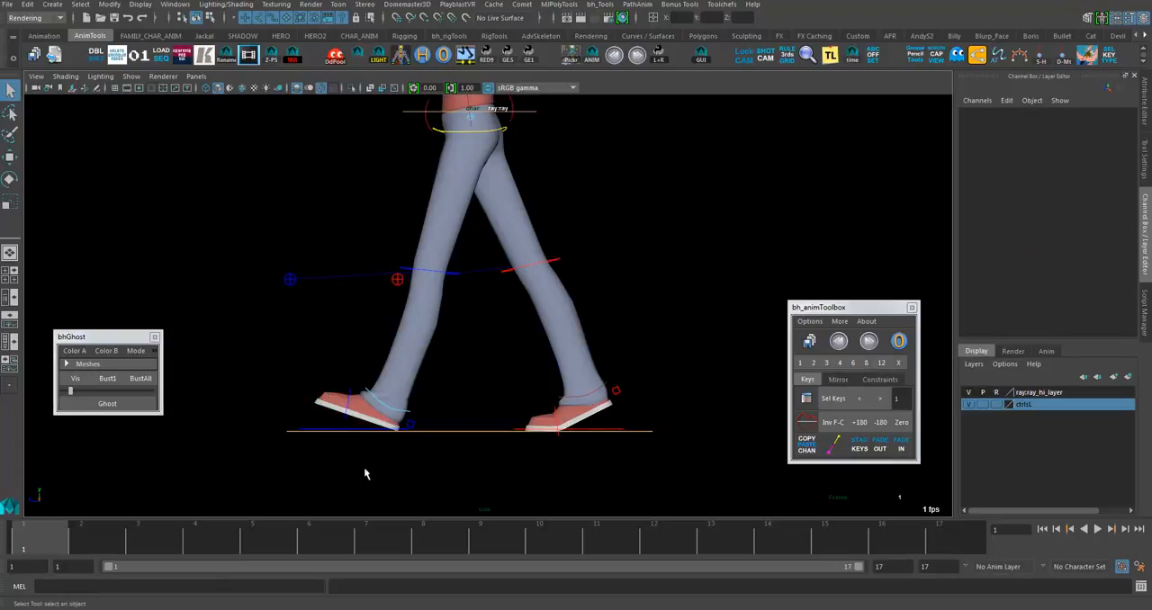
click(116, 407)
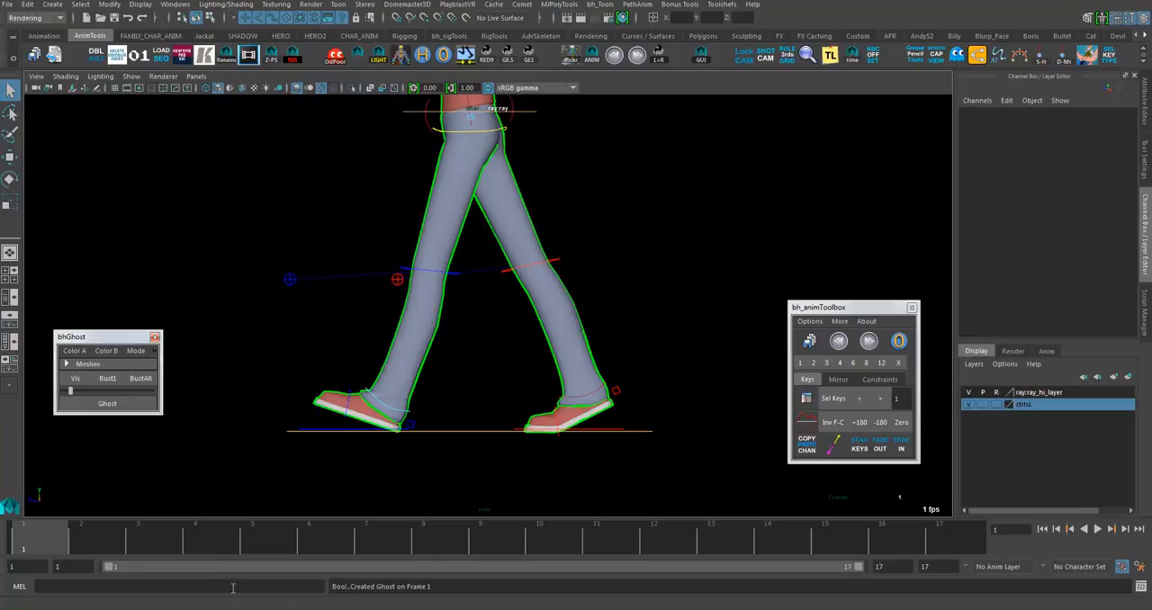
- Scrub the walk against the frame 1 ghost to compare how the legs and knees move
click(171, 553)
drag(171, 554, 36, 545)
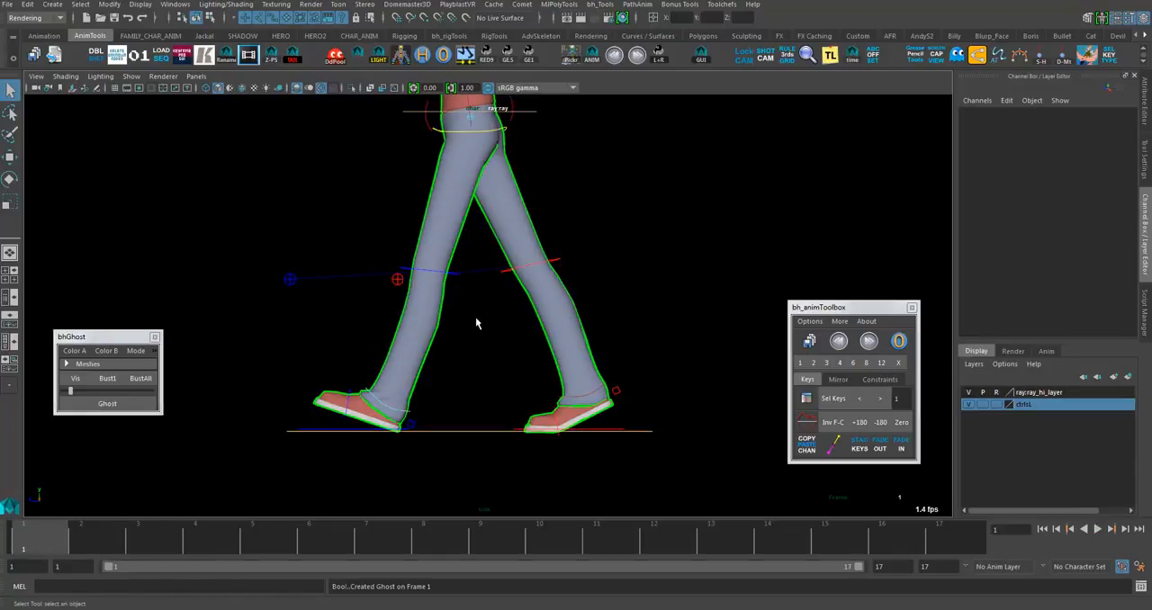
mouse_move(518, 545)
mouse_down()
mouse_move(504, 546)
mouse_move(630, 548)
mouse_move(505, 545)
mouse_up()
drag(491, 545, 1, 572)
click(432, 421)
click(464, 302)
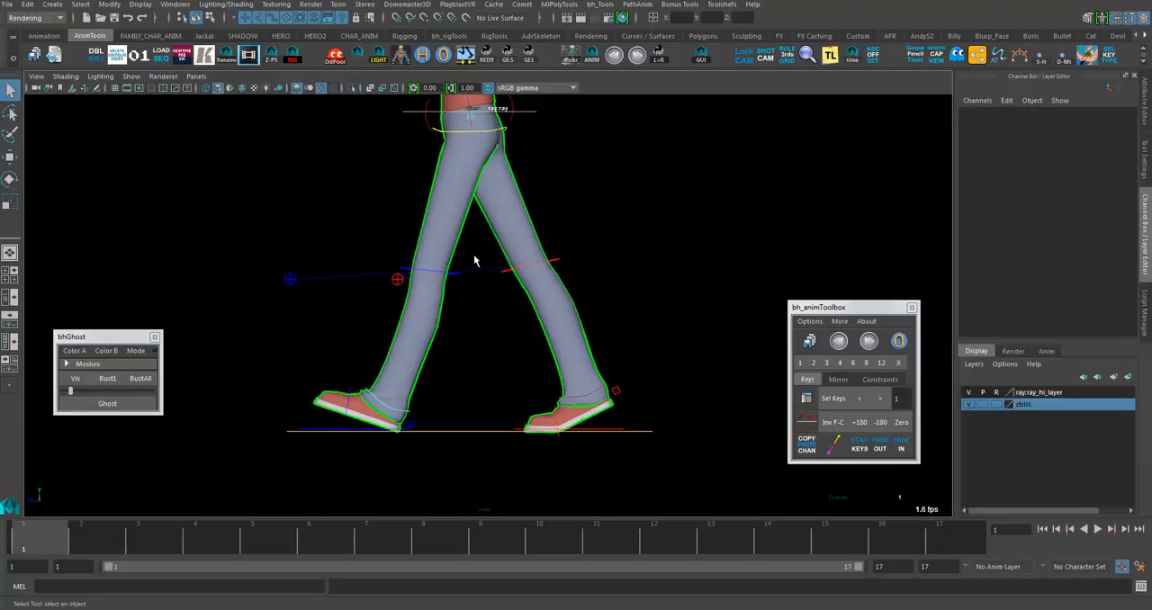
- Select the left knee IK control and shift it slightly backward at frame 2 with the Move tool
click(405, 275)
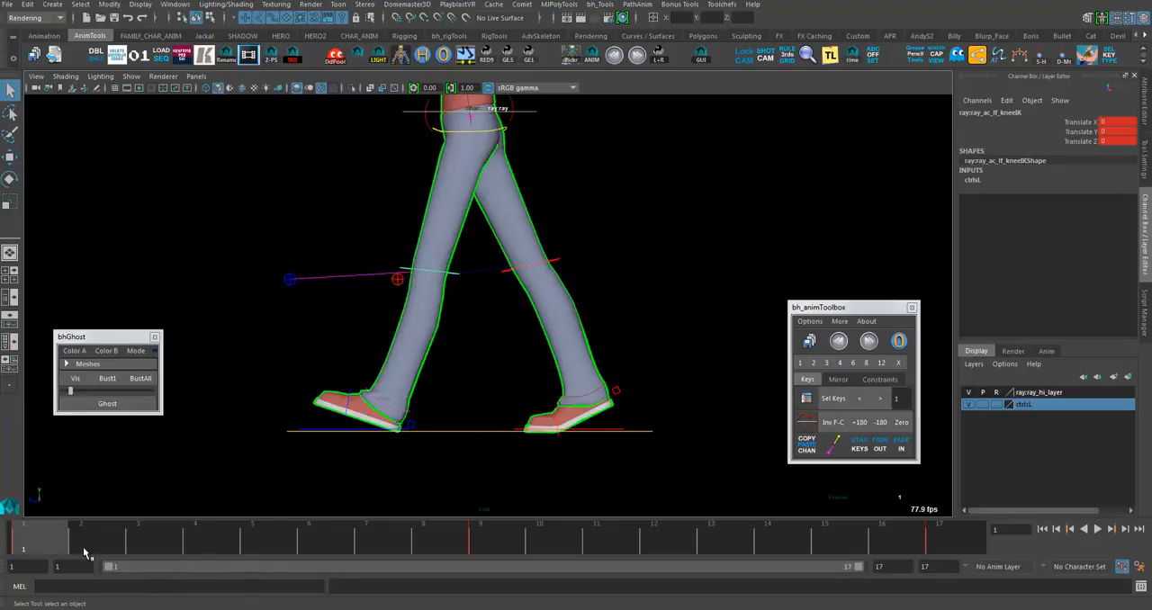
mouse_move(65, 549)
mouse_down()
mouse_move(112, 550)
mouse_move(47, 540)
mouse_up()
click(106, 550)
key(w)
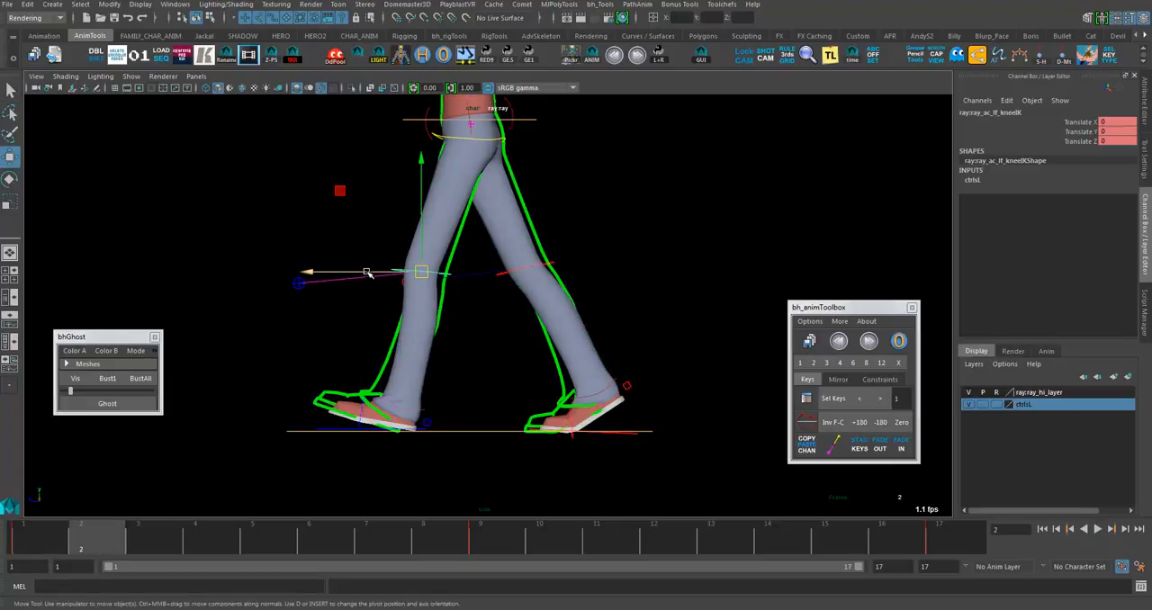
- Shift the left knee IK control backward to Translate Z -0.536 at frame 3, and advance to frame 4
click(139, 545)
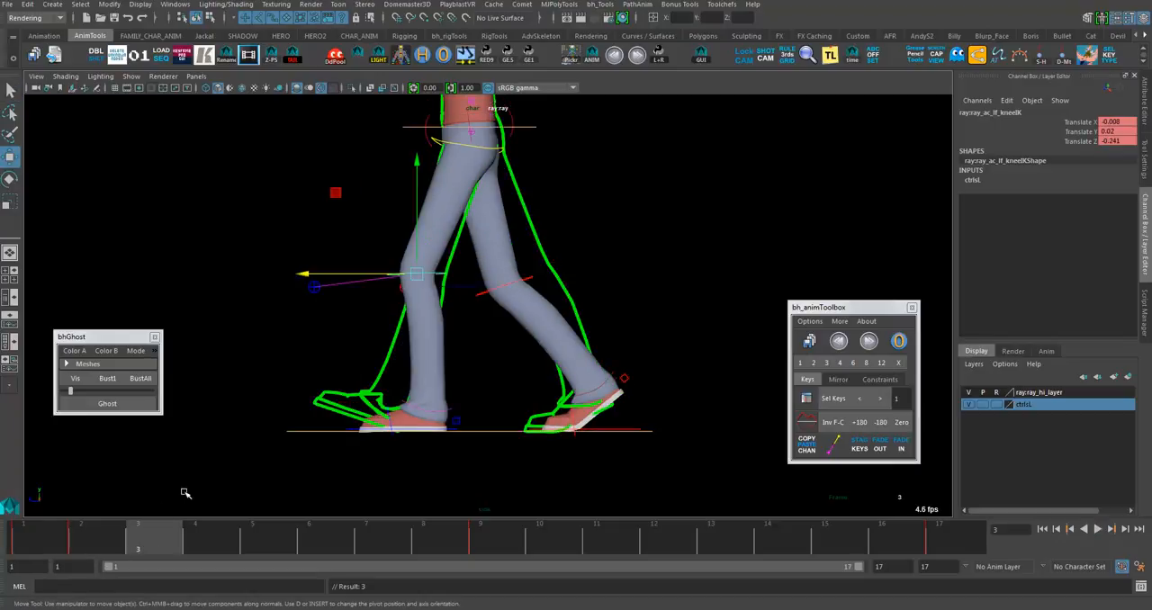
drag(317, 274, 316, 277)
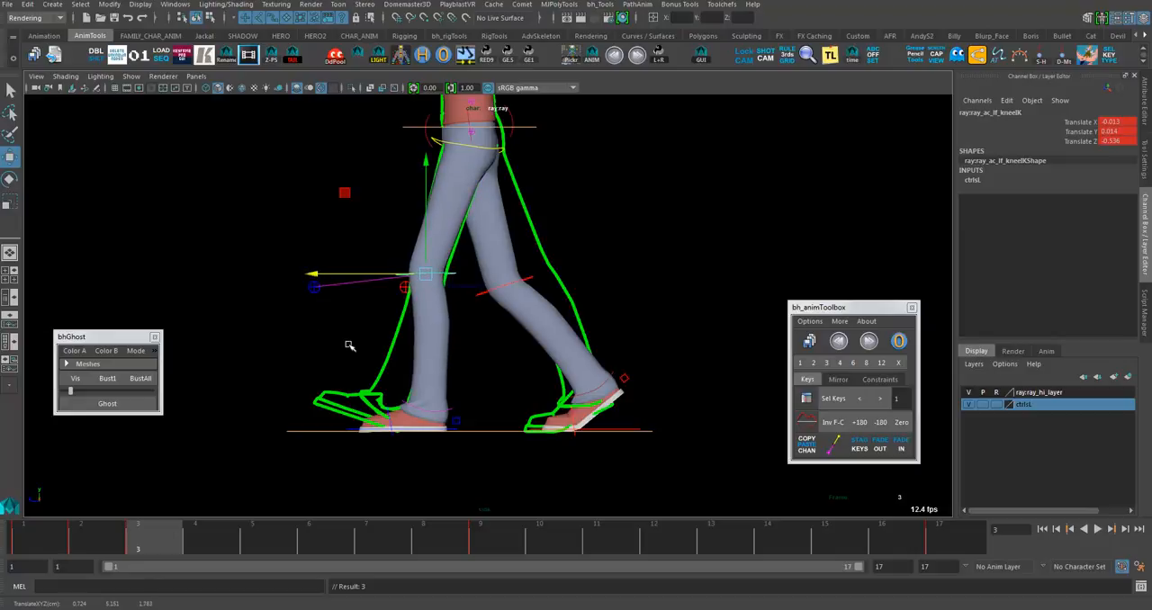
mouse_move(126, 540)
mouse_down()
mouse_move(107, 542)
mouse_move(144, 545)
mouse_up()
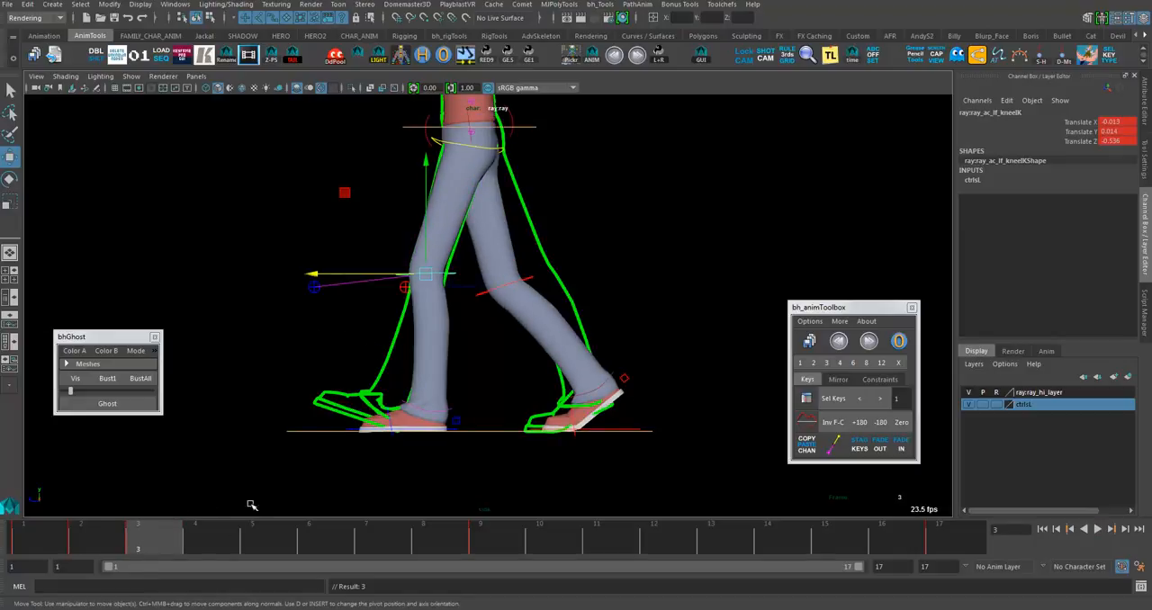
click(194, 547)
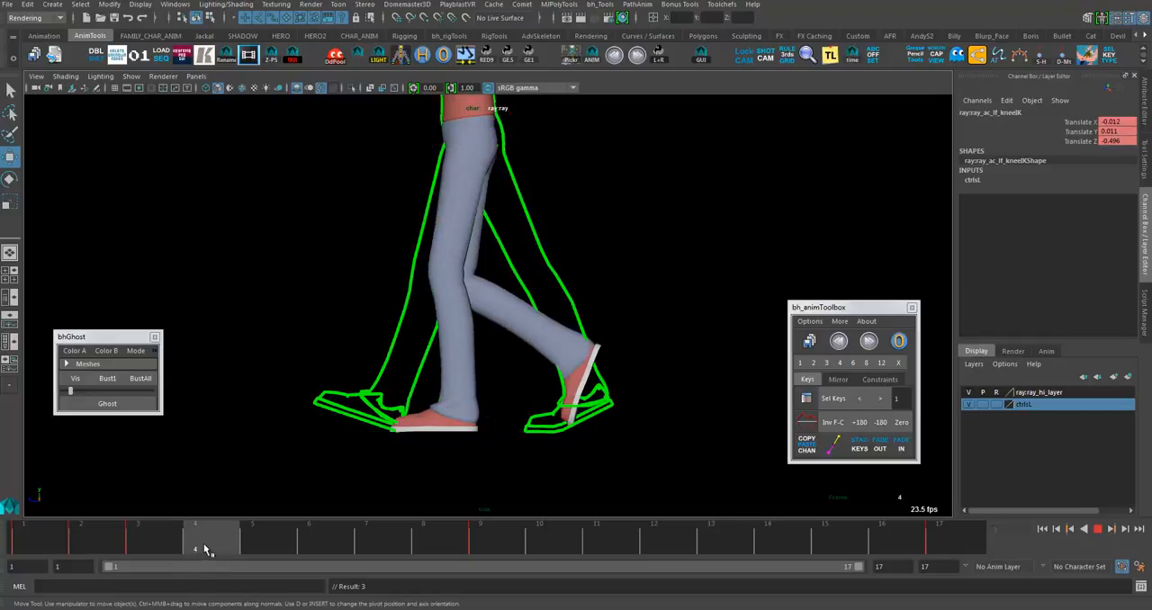
- Scrub the walk from frame 4 through frame 17 to review the revised knee motion
click(898, 341)
drag(189, 538, 889, 529)
drag(40, 541, 972, 534)
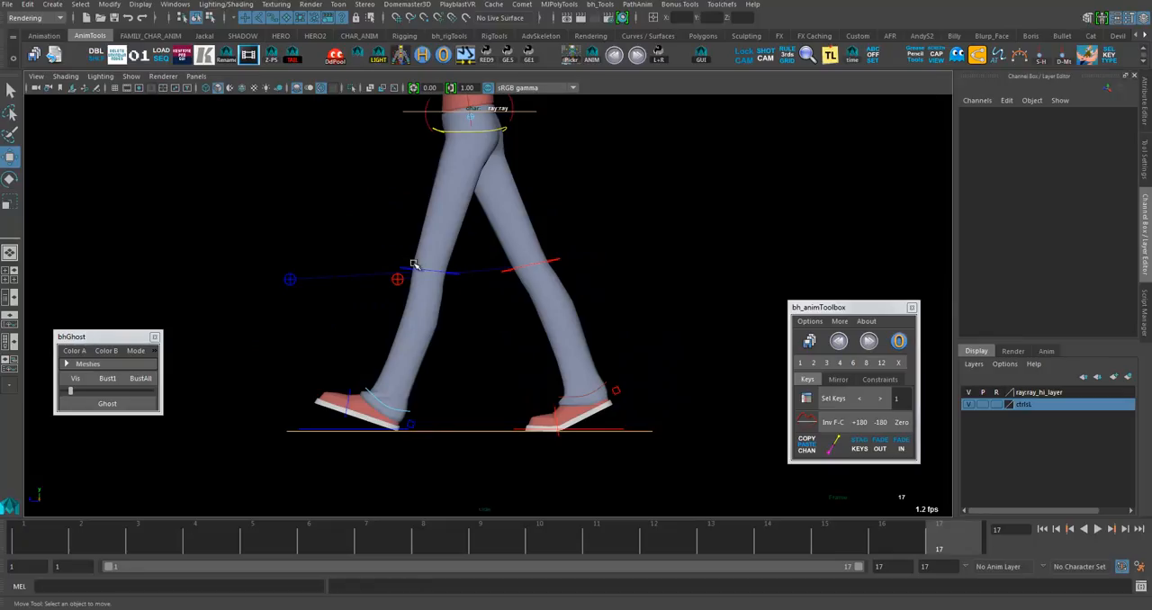
- Select the knee controls and cut their keys across frames 2 to 5
click(453, 277)
shift+drag(260, 542, 102, 538)
right_click(102, 538)
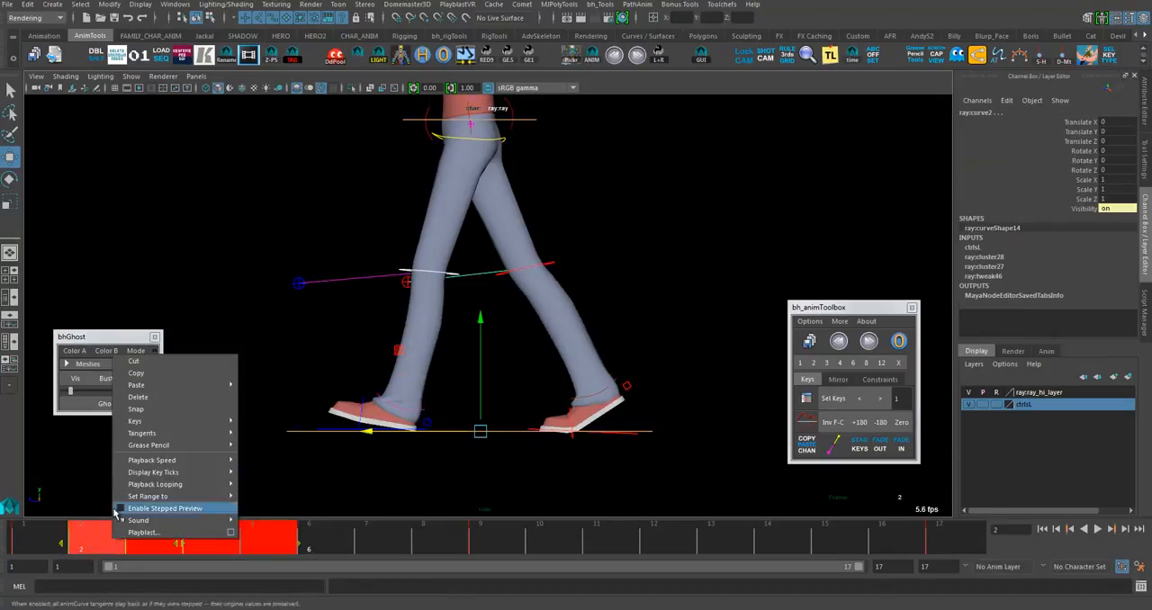
click(135, 361)
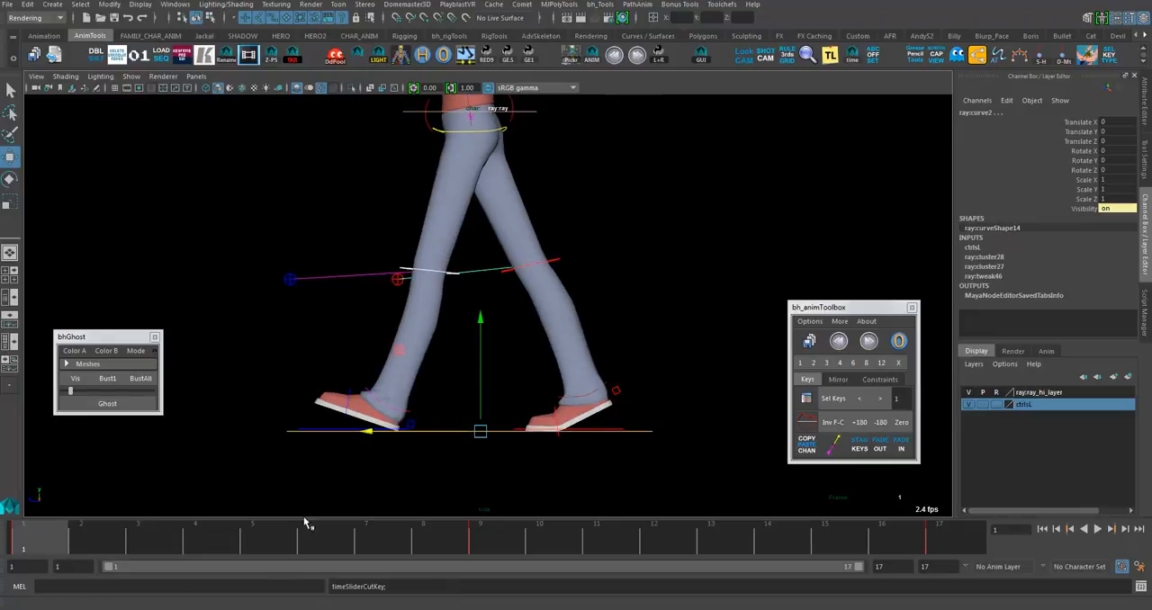
- Playblast the walk cycle over frames 1 to 16 and review the clip
right_click(396, 542)
click(419, 531)
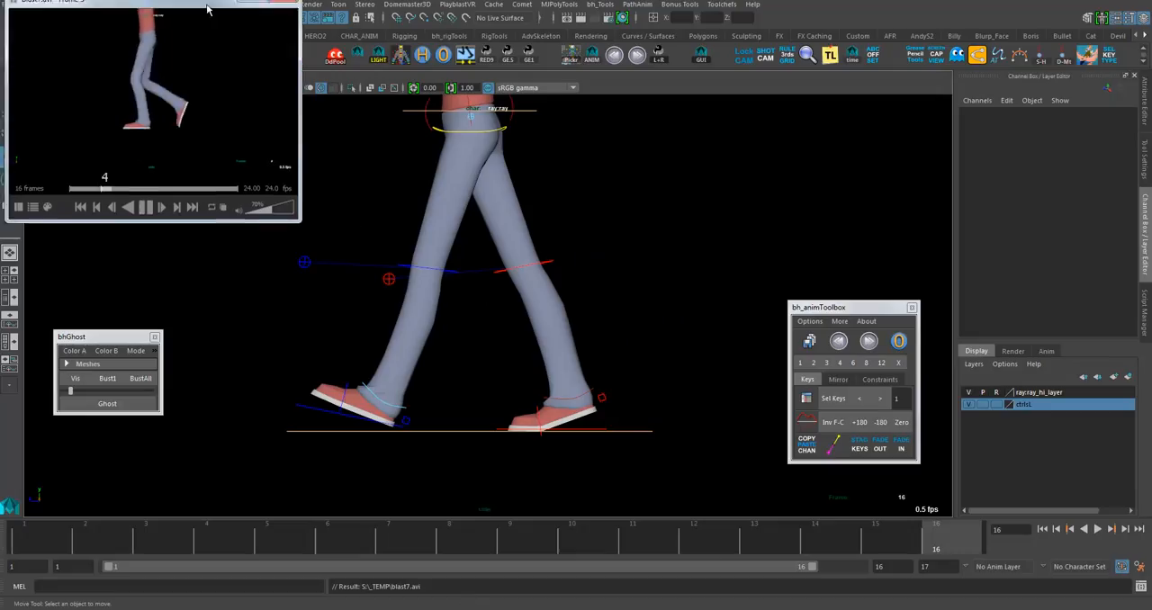
drag(566, 161, 498, 150)
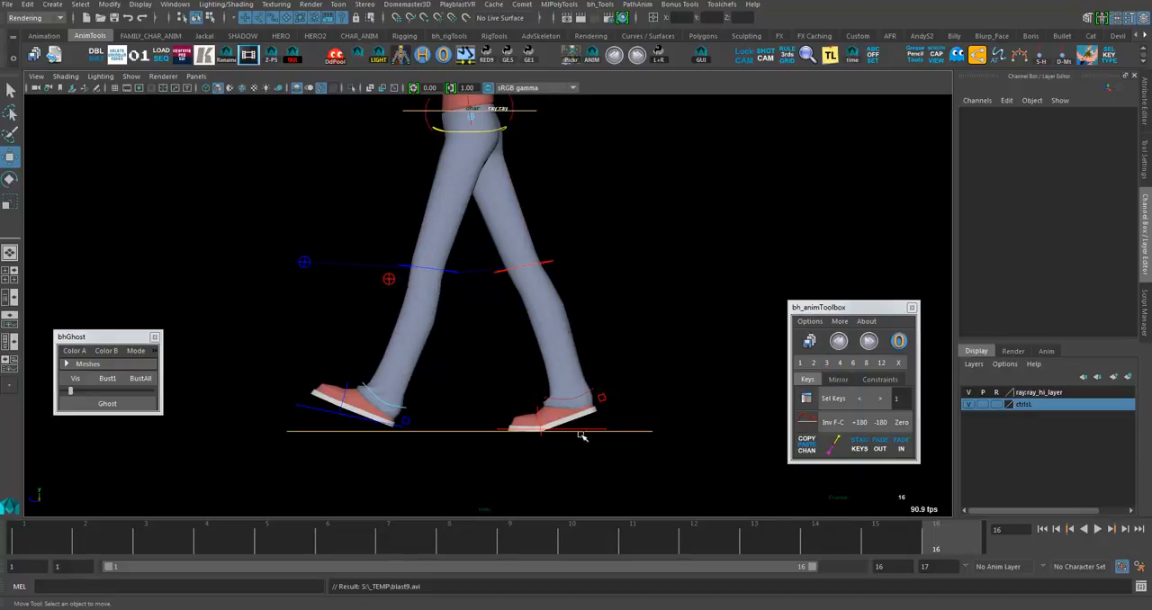
- Select the left foot IK control and examine how the foot rolls and lifts off between frames 5 and 14
drag(589, 425, 589, 454)
drag(381, 555, 348, 550)
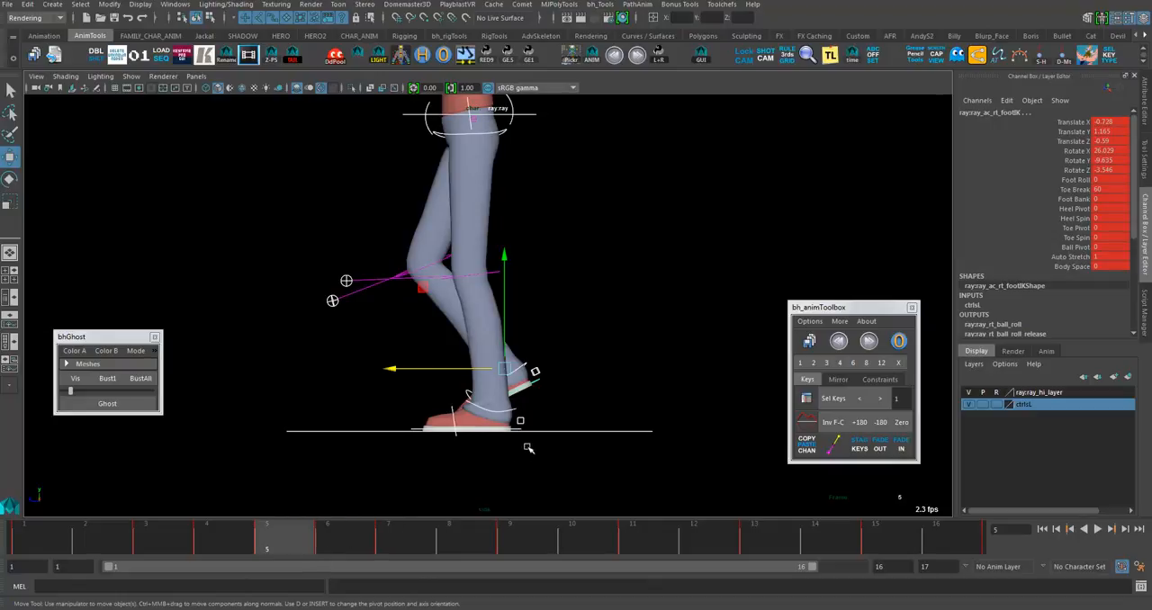
click(518, 452)
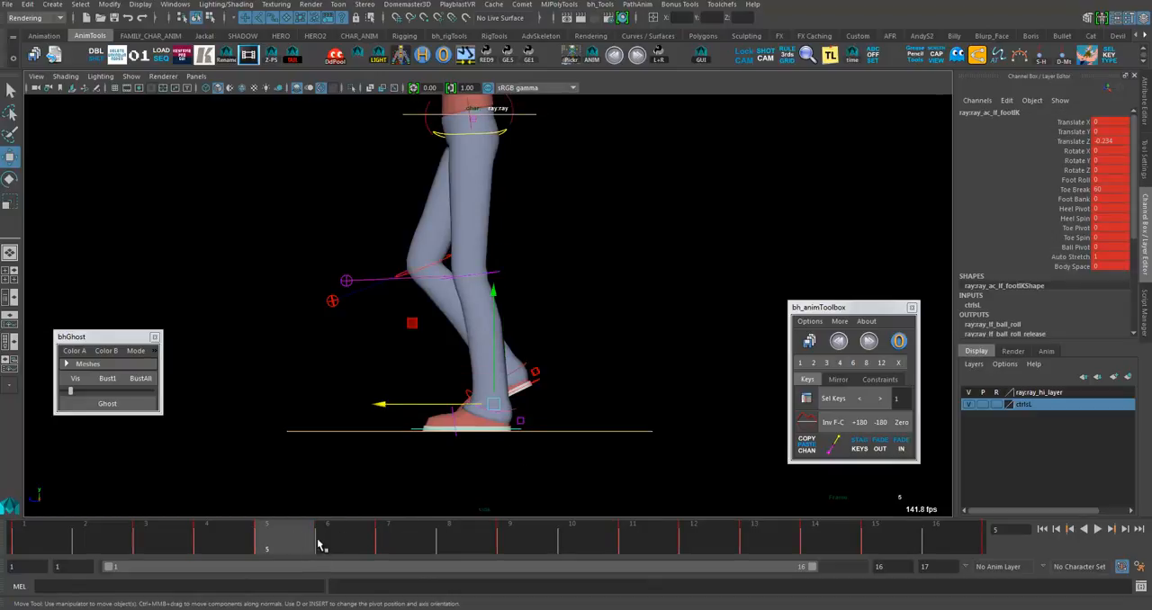
drag(320, 544, 411, 544)
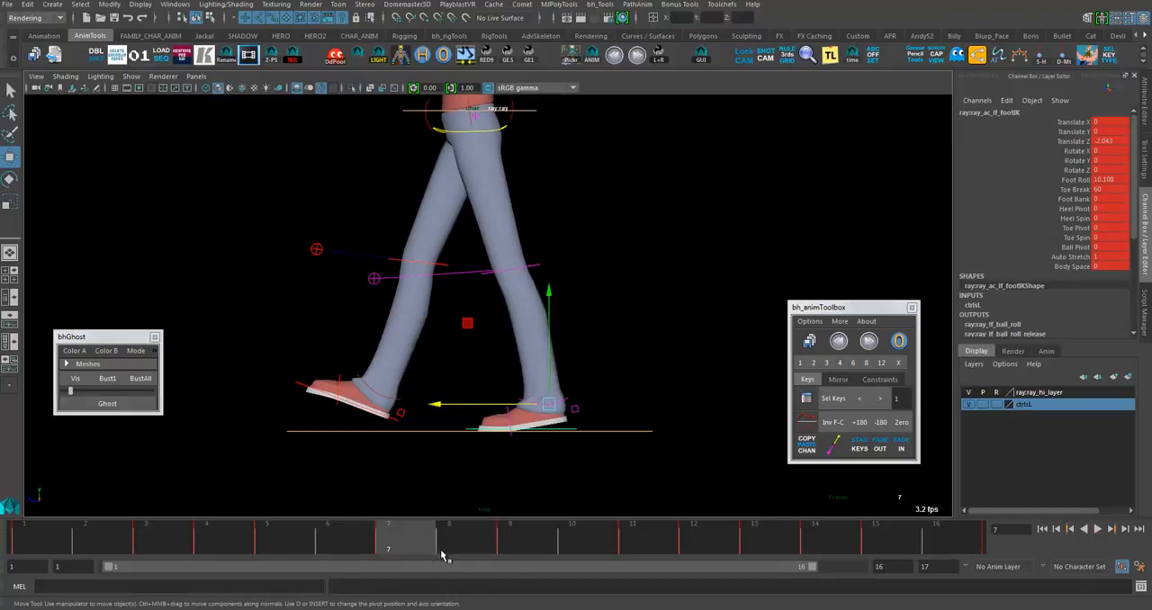
drag(442, 556, 644, 540)
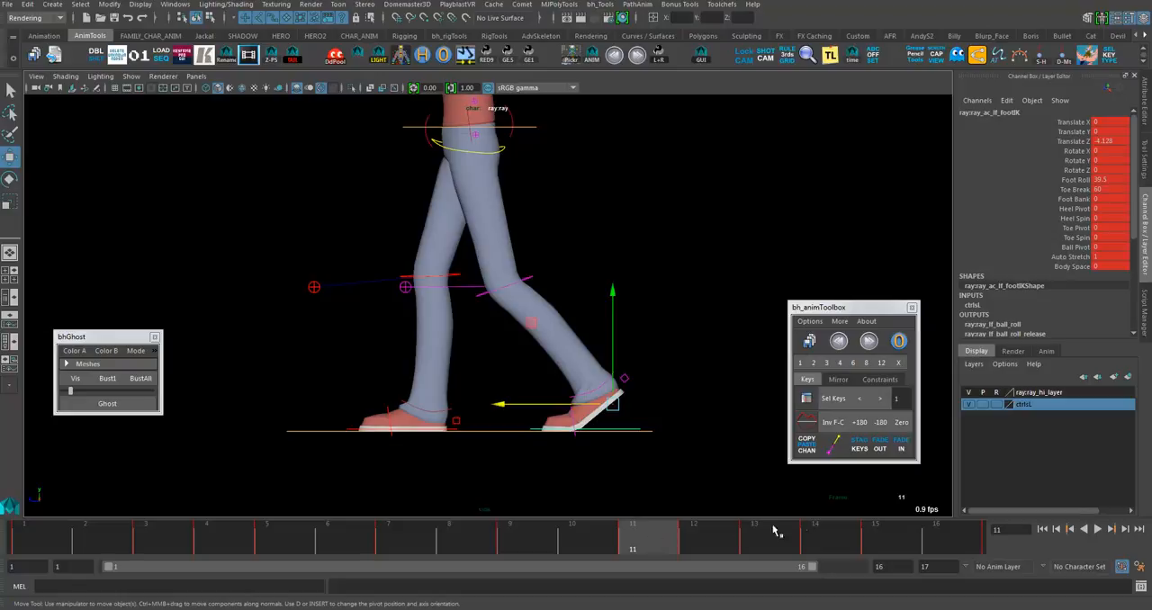
click(815, 532)
click(754, 536)
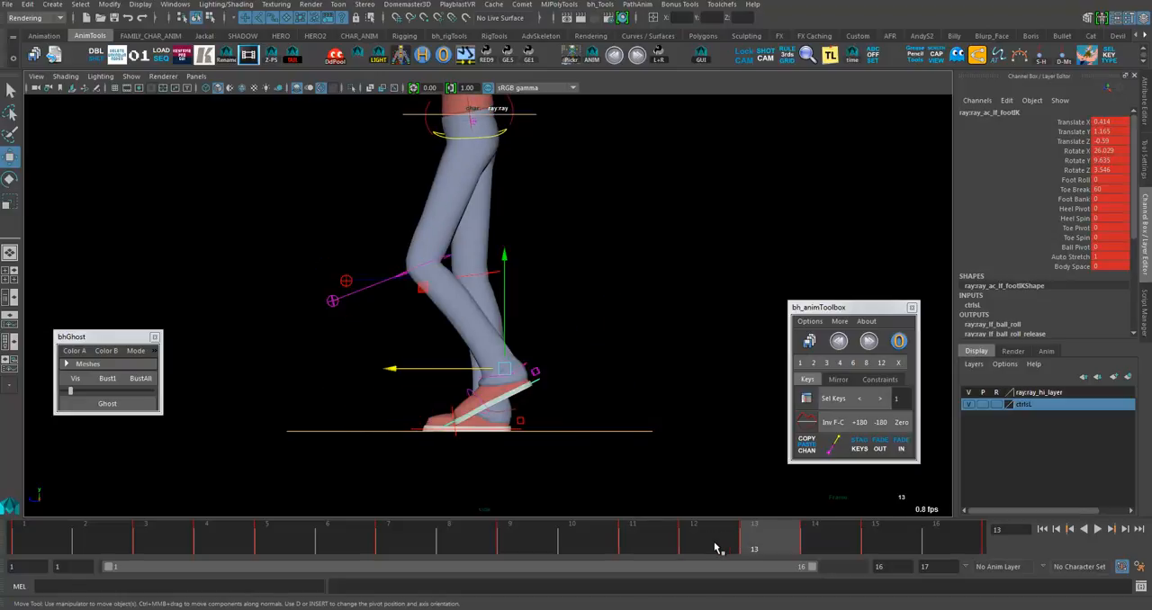
click(653, 546)
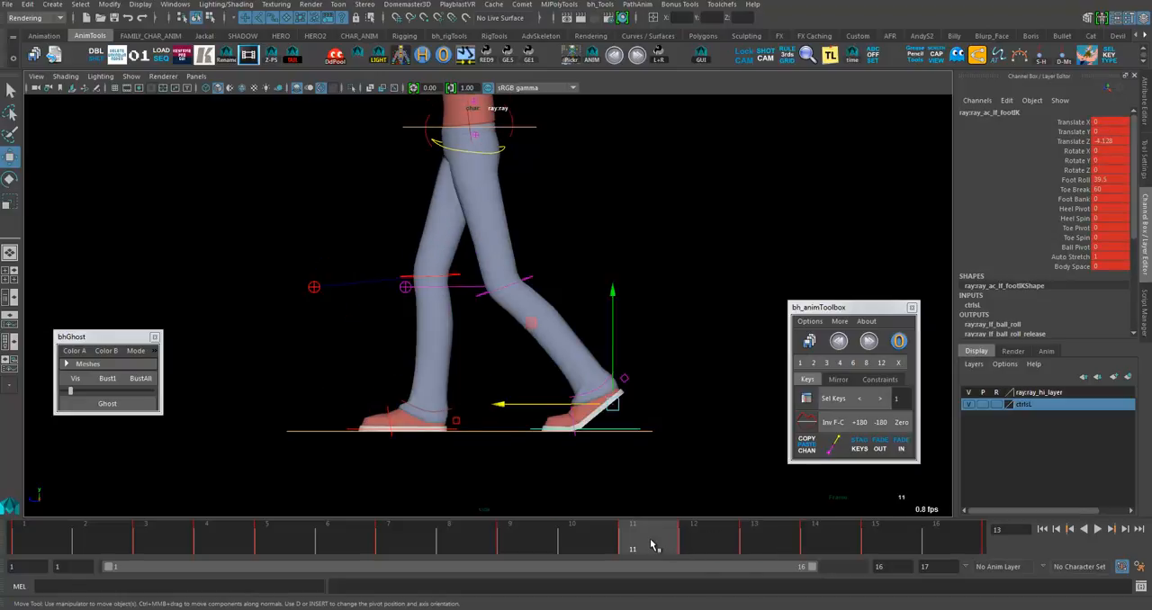
key(alt+v)
click(679, 540)
mouse_move(664, 545)
mouse_down()
mouse_move(690, 537)
mouse_move(650, 540)
mouse_up()
right_click(703, 538)
click(740, 360)
click(591, 548)
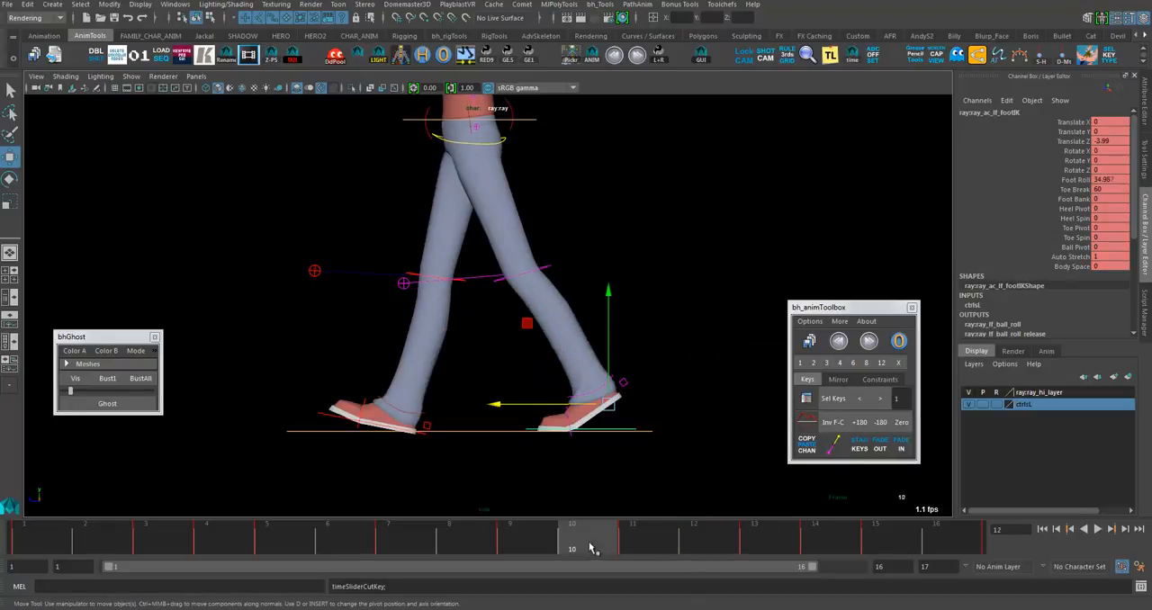
drag(592, 547, 658, 538)
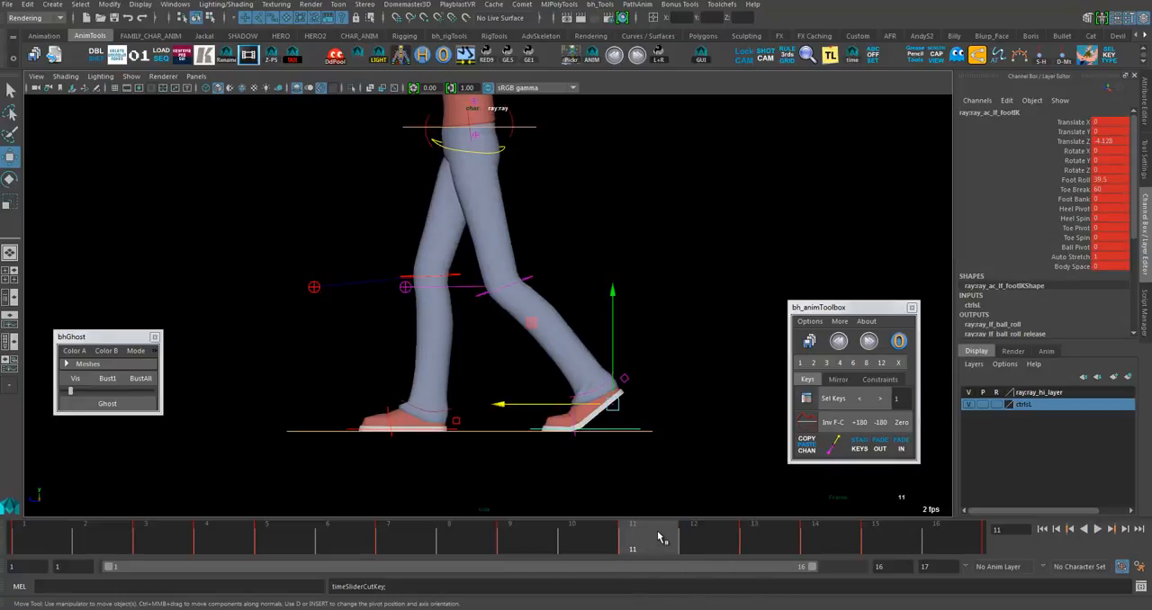
click(696, 531)
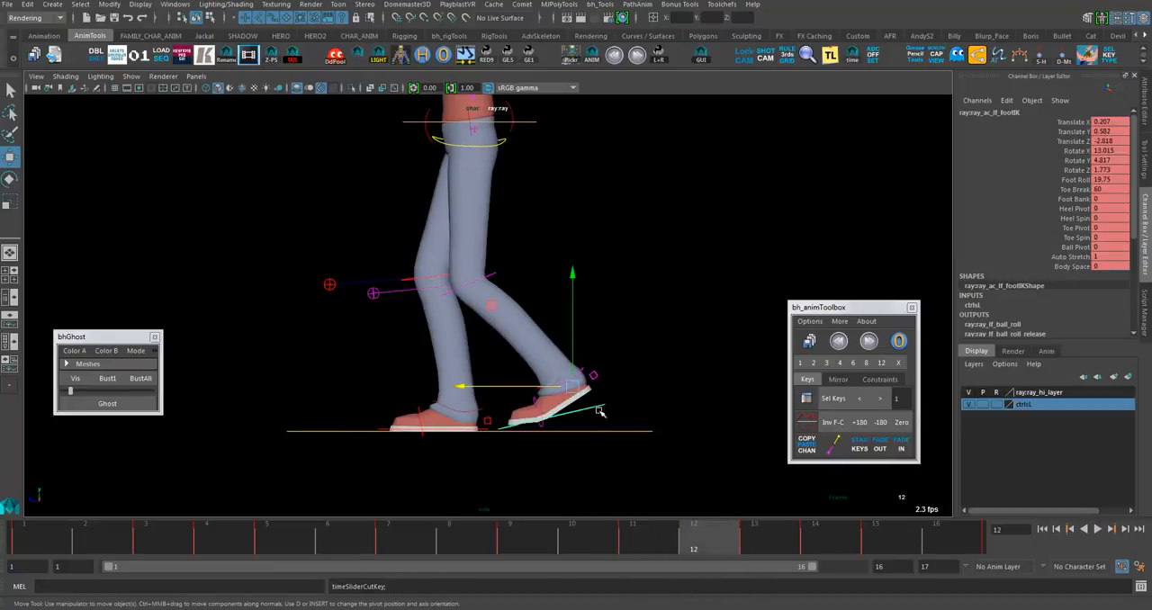
drag(573, 389, 599, 387)
drag(677, 531, 642, 544)
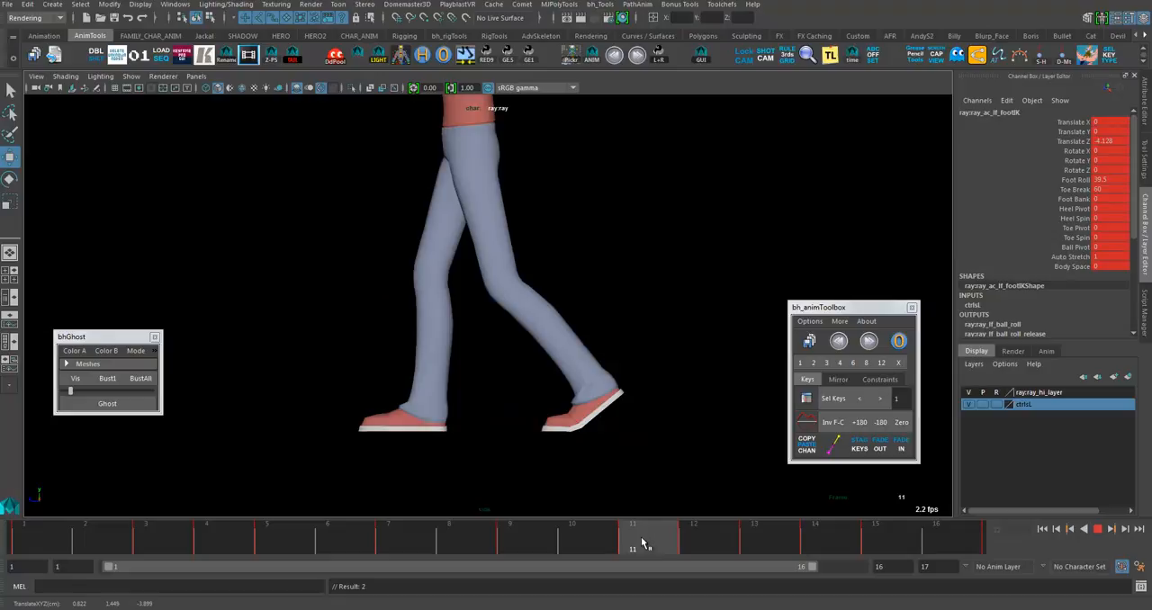
key(ctrl+z)
key(ctrl+z)
key(ctrl+z)
key(ctrl+z)
- Create a ghost outline of the legs at frame 11 and compare frame 12 against it
click(687, 543)
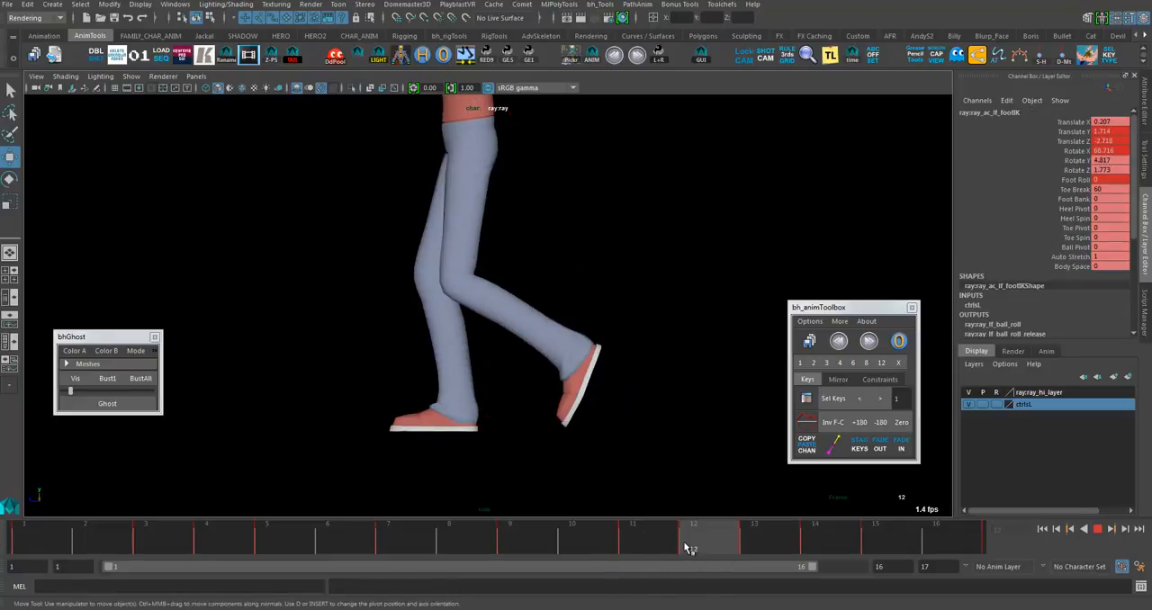
click(659, 544)
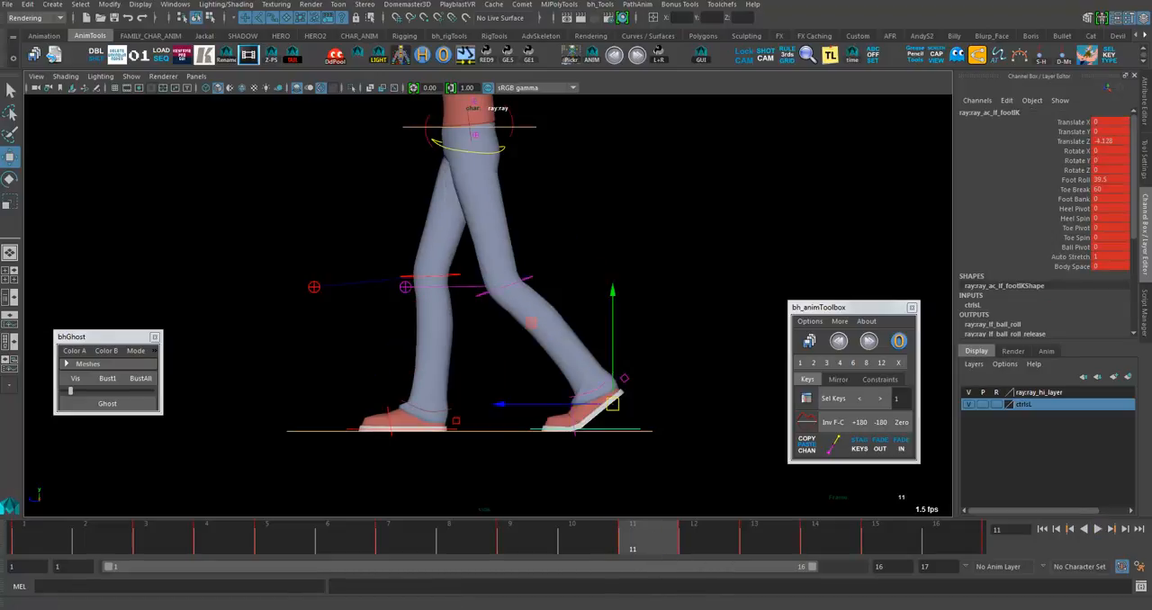
click(107, 403)
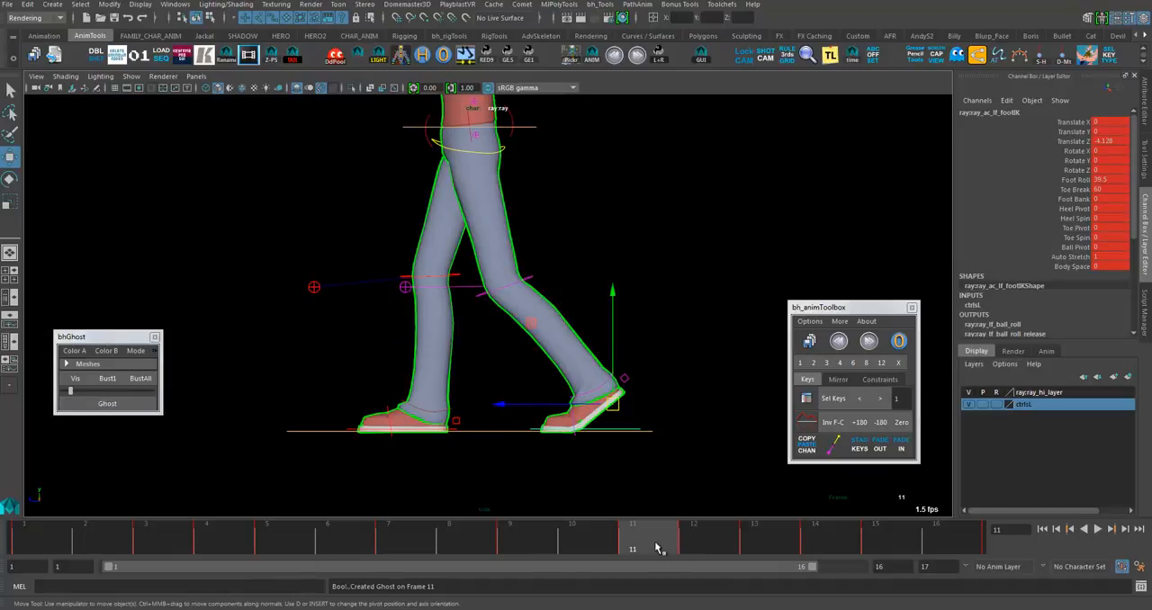
click(685, 540)
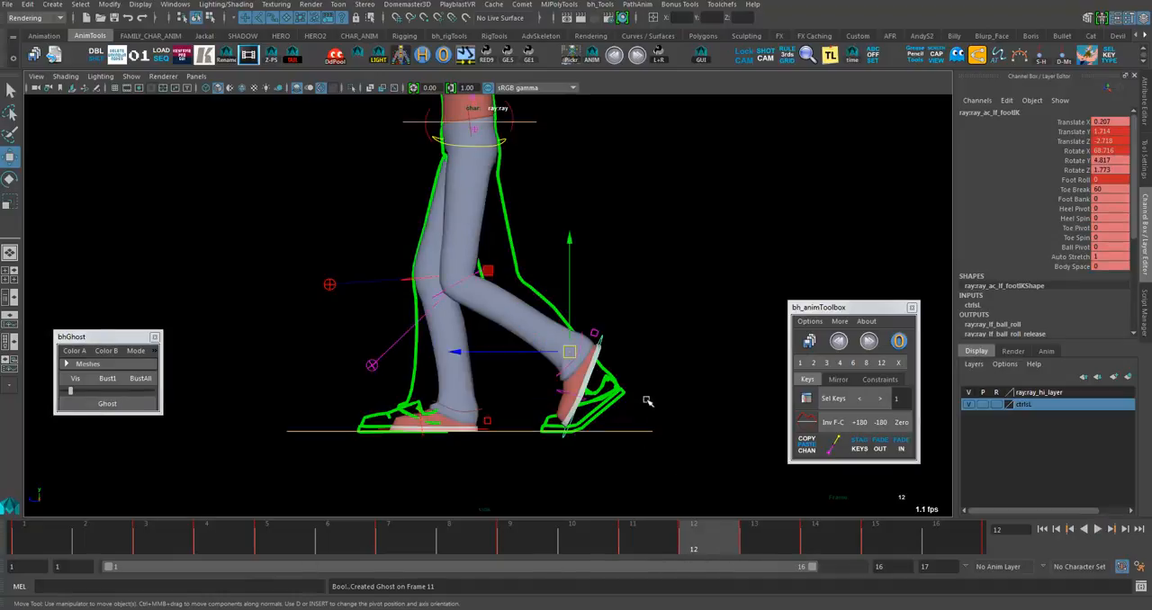
- Cut the left foot IK control's key at frame 12 and set its Foot Roll to 0
right_click(707, 537)
click(729, 364)
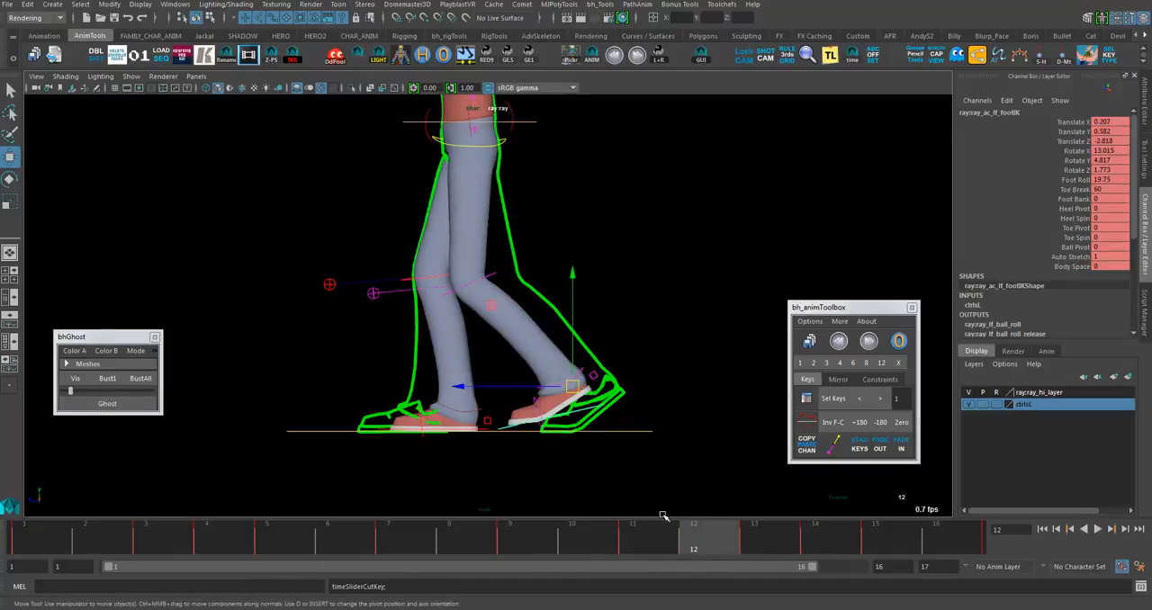
click(1117, 182)
text(0)
key(Return)
- Move the left foot IK control back and up at frame 12, rotate its toe downward, and compare with frame 11
drag(575, 386, 654, 361)
key(e)
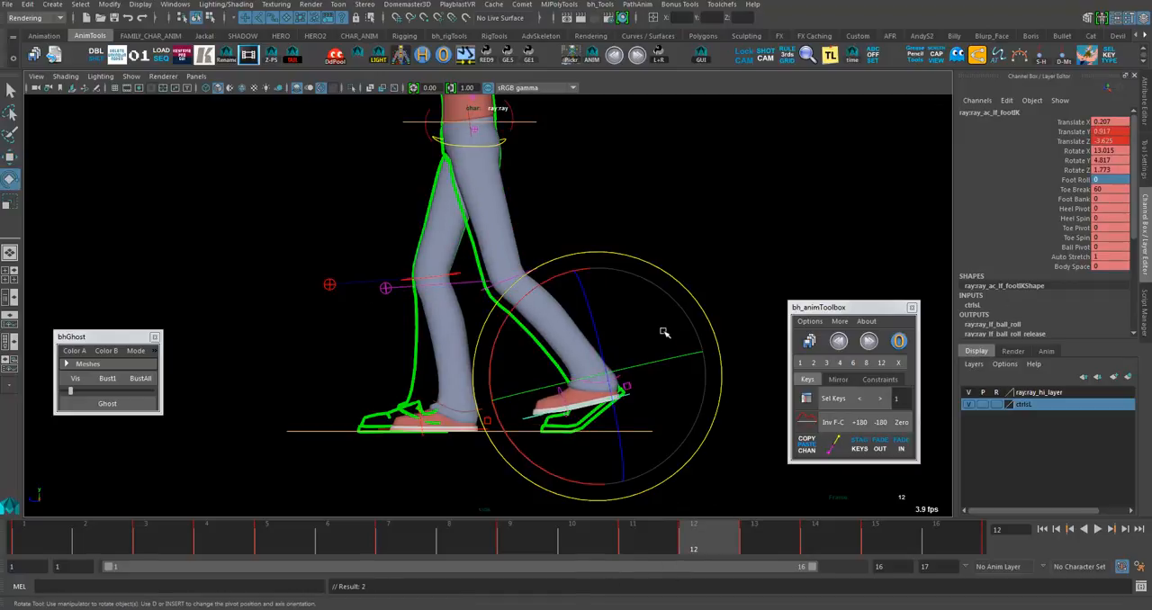
drag(529, 362, 598, 378)
key(w)
click(642, 548)
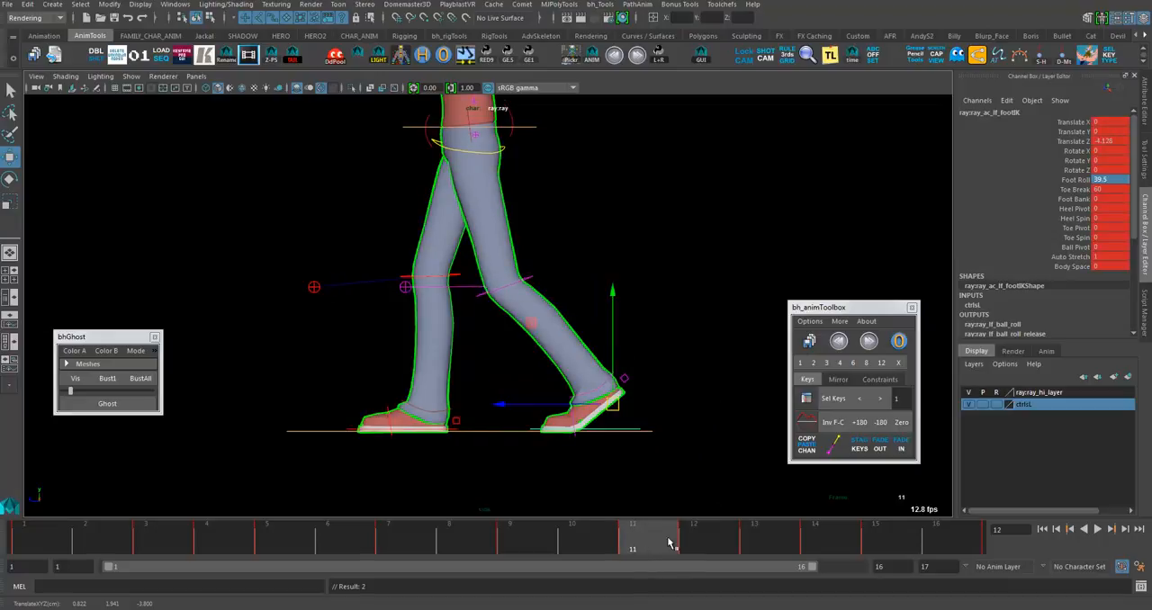
drag(668, 543, 749, 532)
mouse_move(509, 371)
mouse_down()
mouse_move(526, 363)
mouse_move(507, 365)
mouse_up()
key(ctrl+z)
- Try changing the left foot's Foot Roll at frame 9
drag(780, 542, 545, 540)
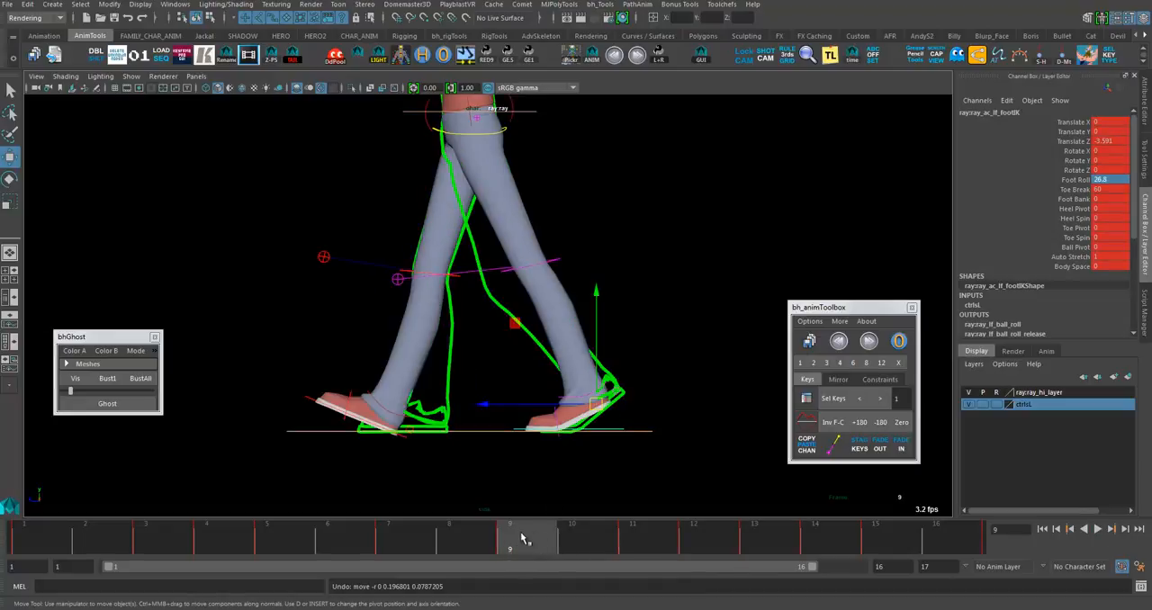
click(1075, 179)
middle_drag(591, 471, 660, 491)
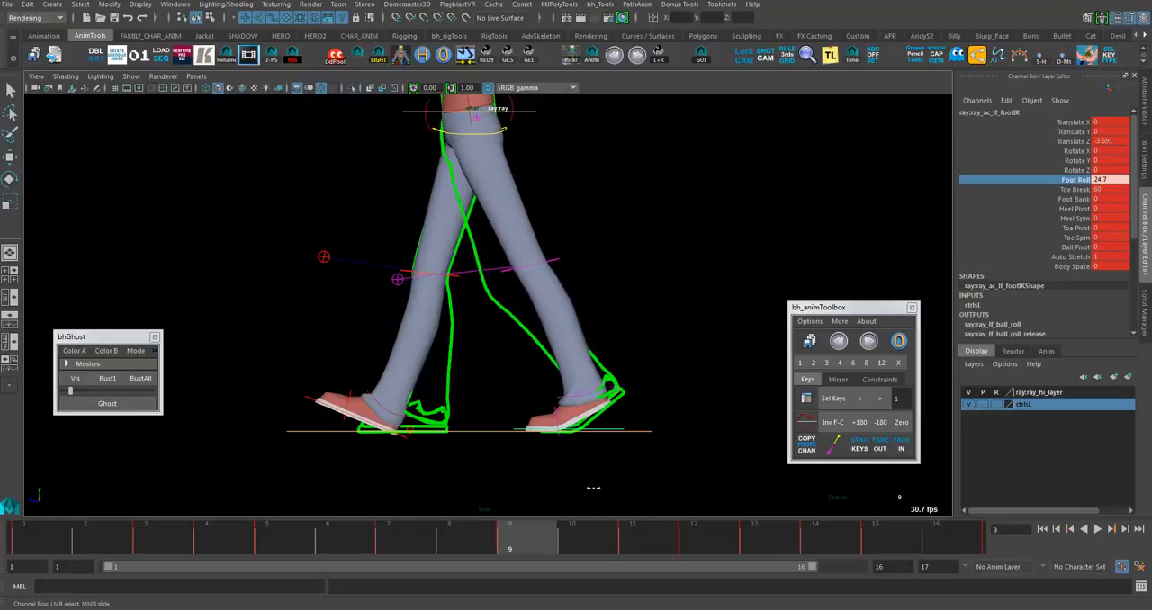
key(ctrl+z)
- Try rotating the left foot IK control back and forth around X at frame 13 to test its ankle pivot
drag(522, 547, 772, 535)
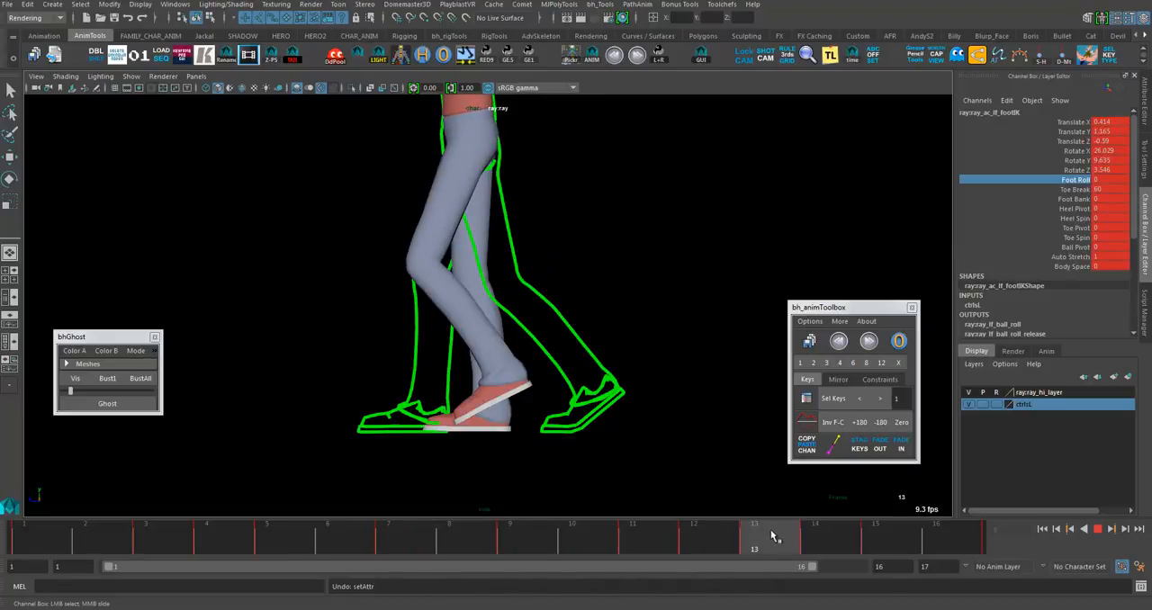
key(e)
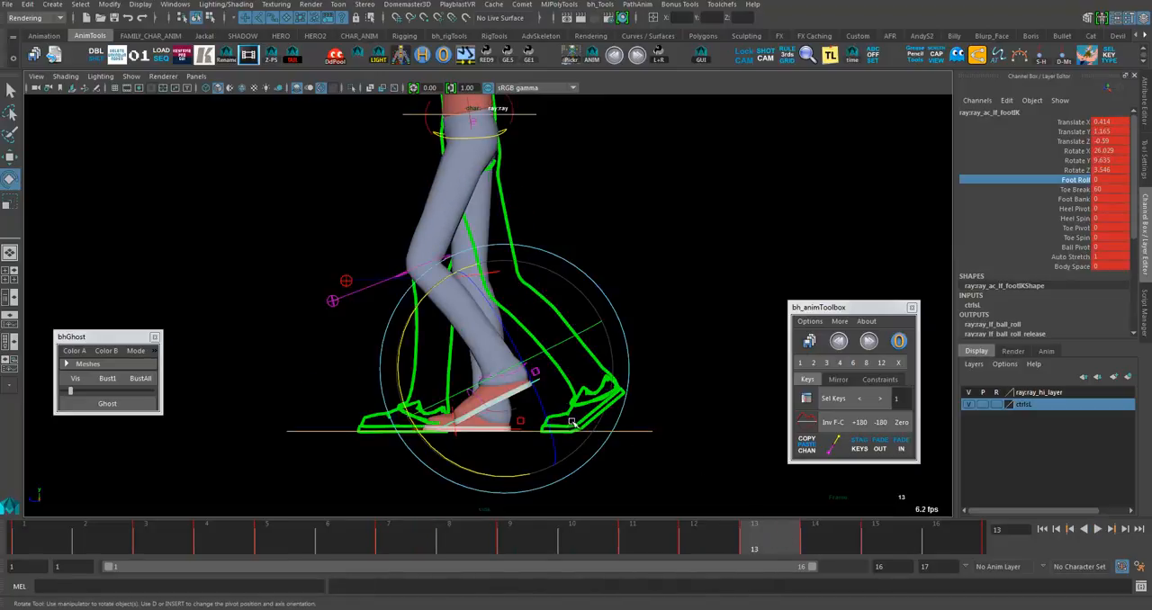
drag(481, 484, 558, 466)
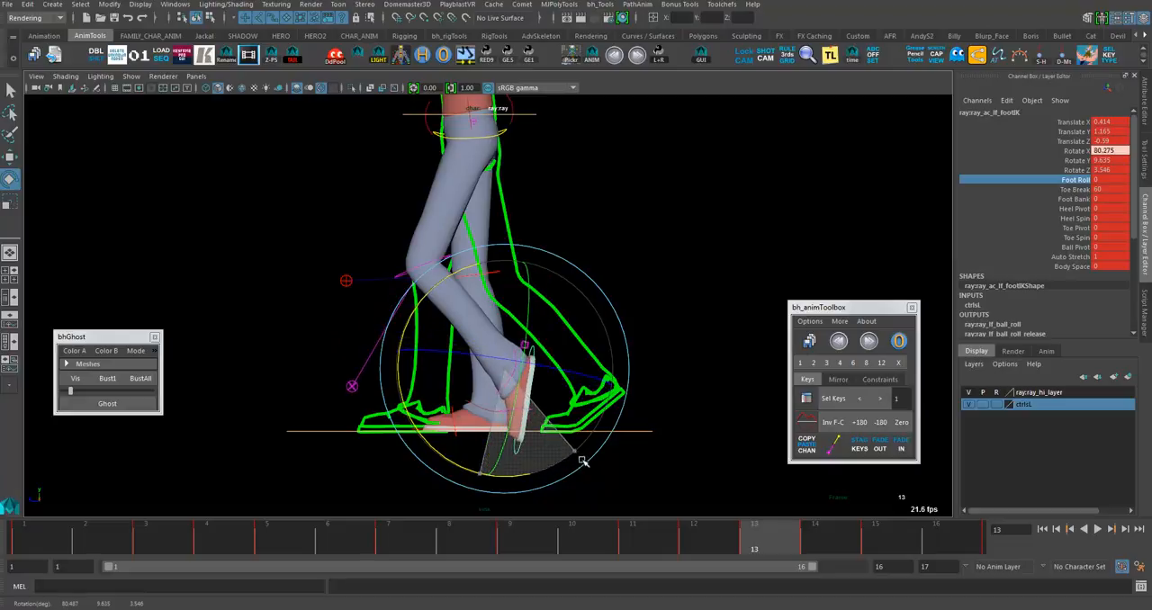
drag(632, 443, 512, 471)
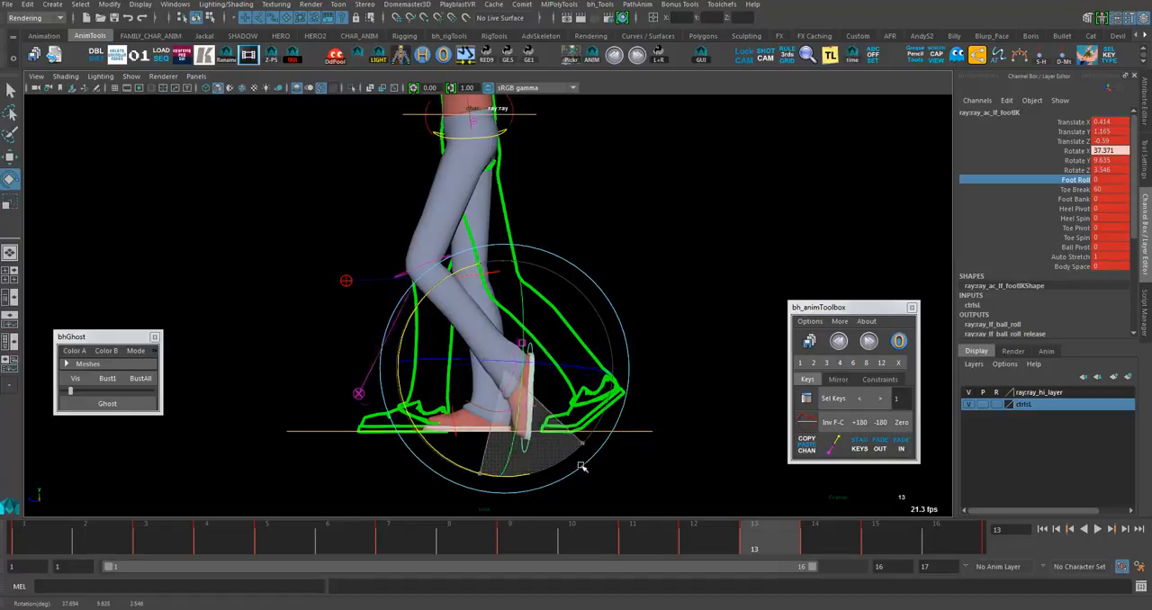
drag(499, 465, 589, 466)
- Set the left foot's Foot Roll to 25 at frame 13 and adjust the foot's rotation slightly
middle_drag(652, 359, 796, 389)
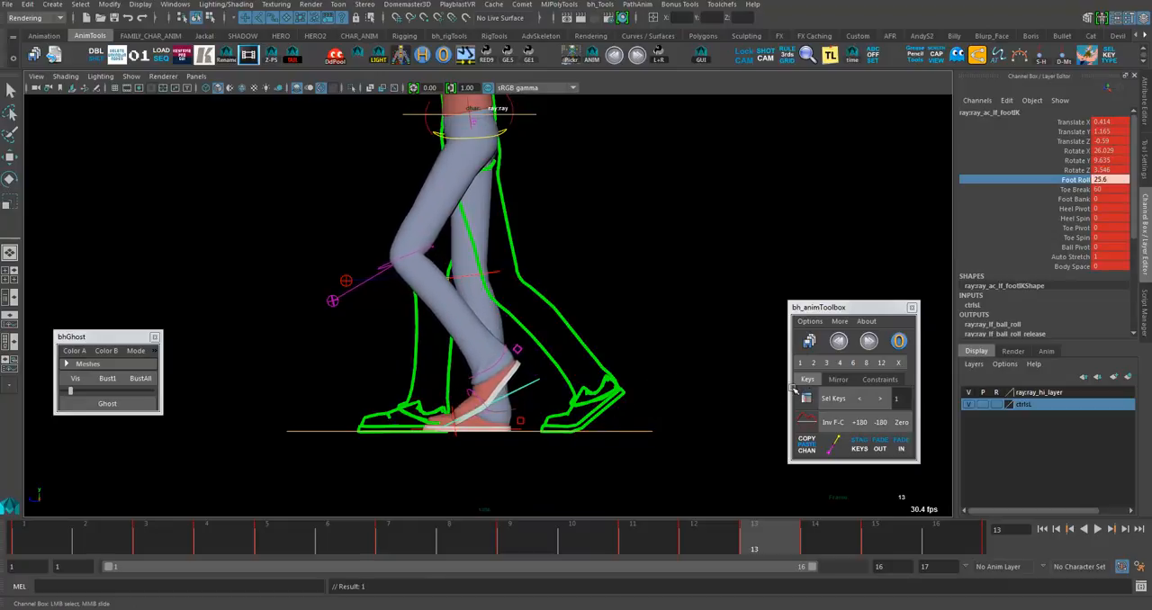
key(e)
click(540, 380)
click(546, 375)
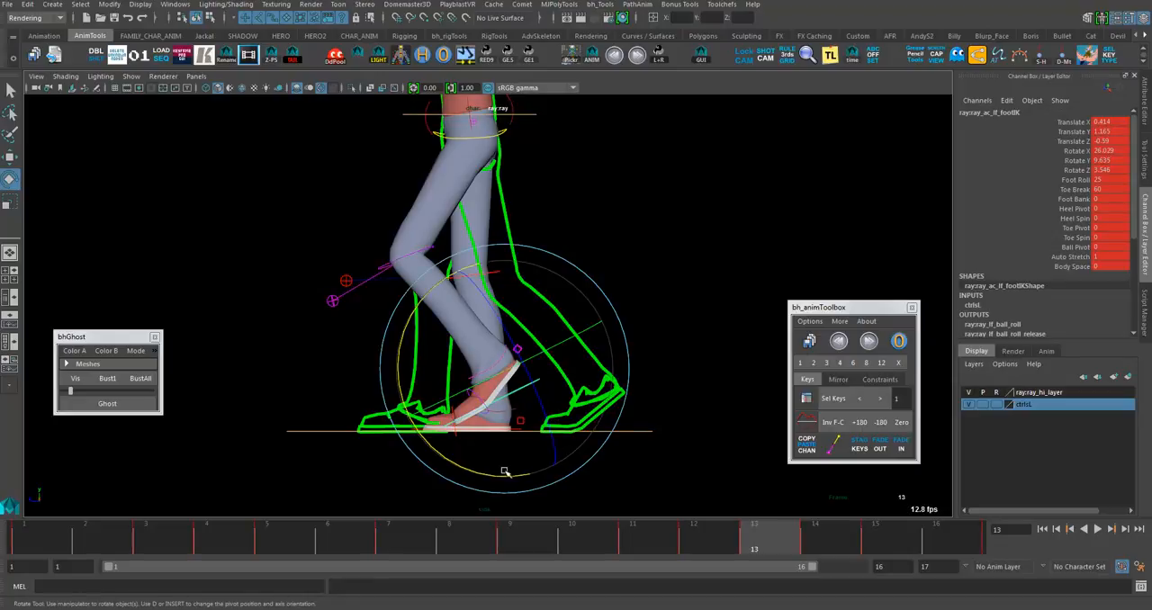
mouse_move(510, 458)
mouse_down()
mouse_move(504, 471)
mouse_move(544, 459)
mouse_move(490, 473)
mouse_move(557, 451)
mouse_move(509, 470)
mouse_move(522, 469)
mouse_up()
- Clear the selection and play back the walk cycle to check the foot motion
click(659, 474)
key(alt+v)
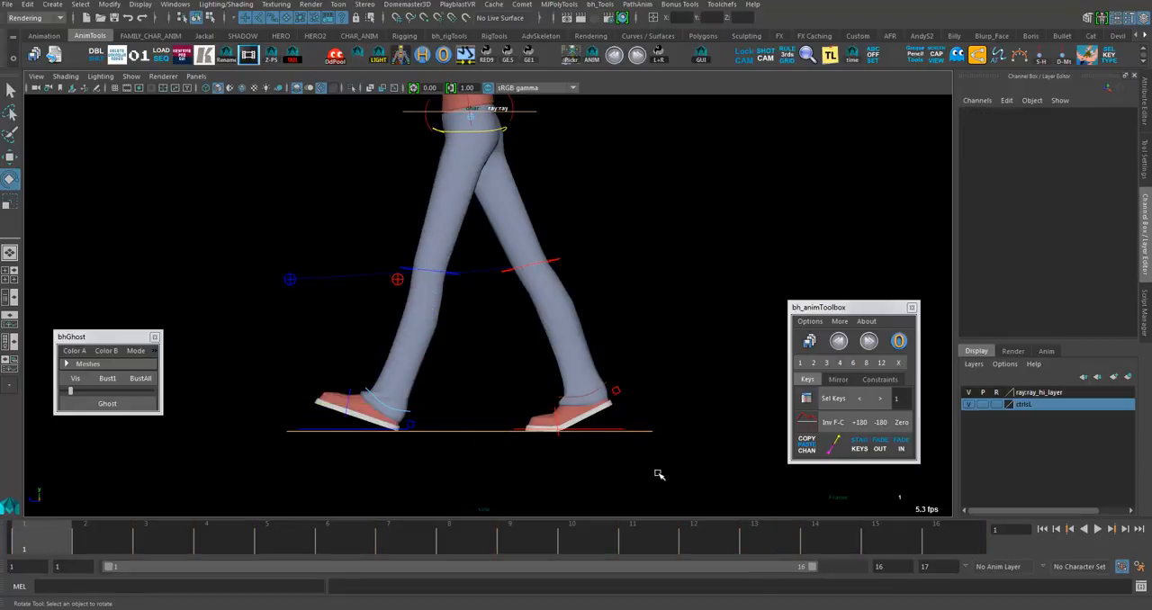